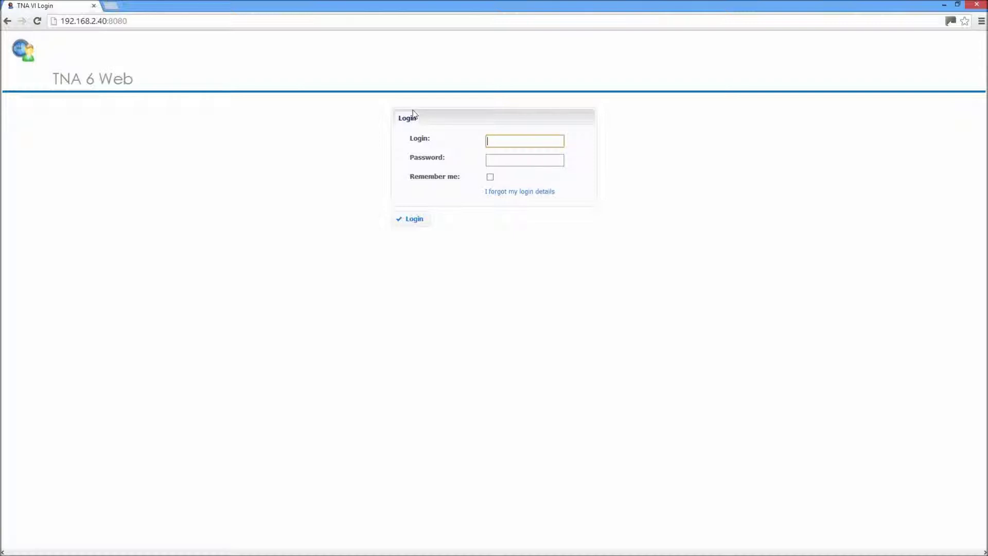
# - Log in as Admin with the account password
pyautogui.write('Admin')
pyautogui.press('Tab')
pyautogui.write('*****')
pyautogui.press('Return')
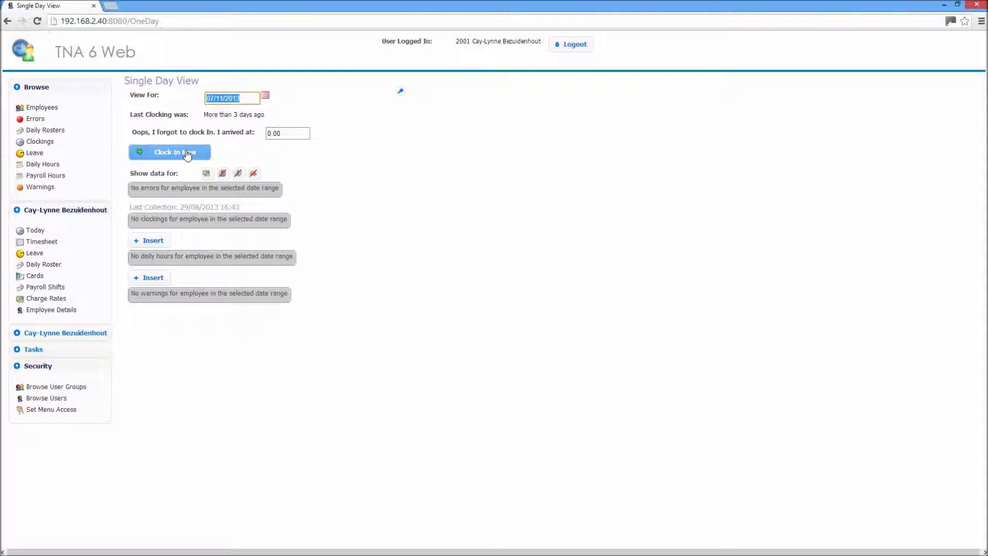
# - Clock in now, recording a 16:02 IN clocking on 07/11/2013, and select its date and time
pyautogui.click(289, 134)
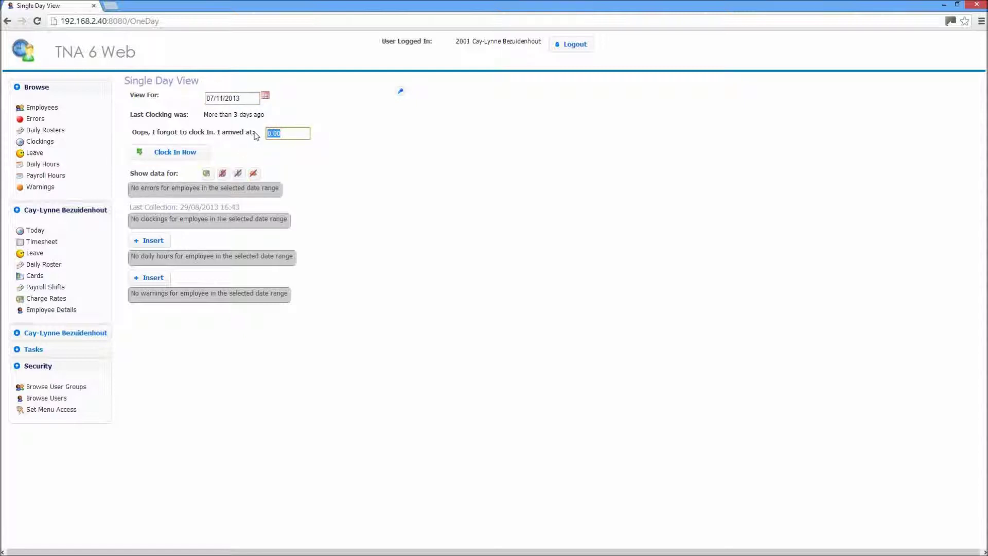
pyautogui.click(174, 153)
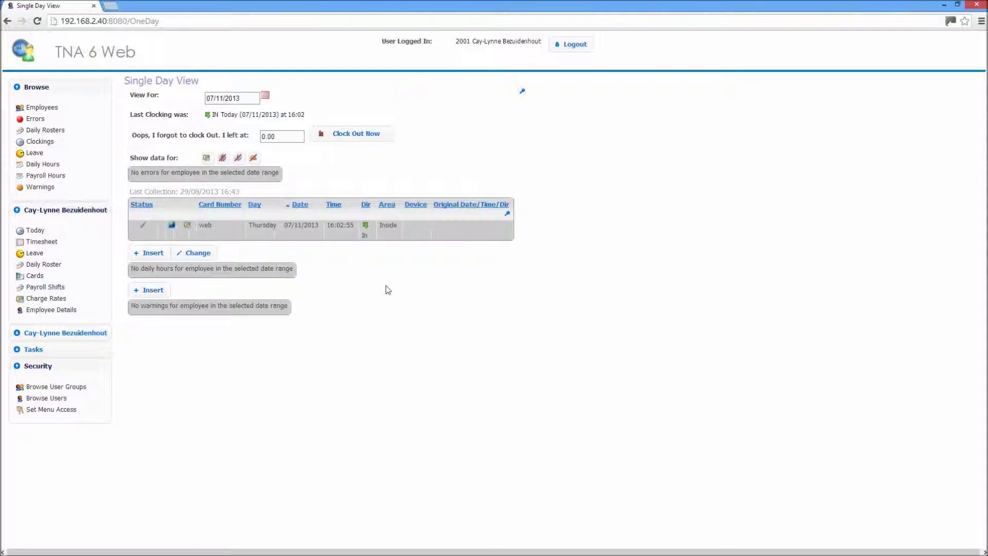
pyautogui.moveTo(337, 225); pyautogui.dragTo(284, 226)
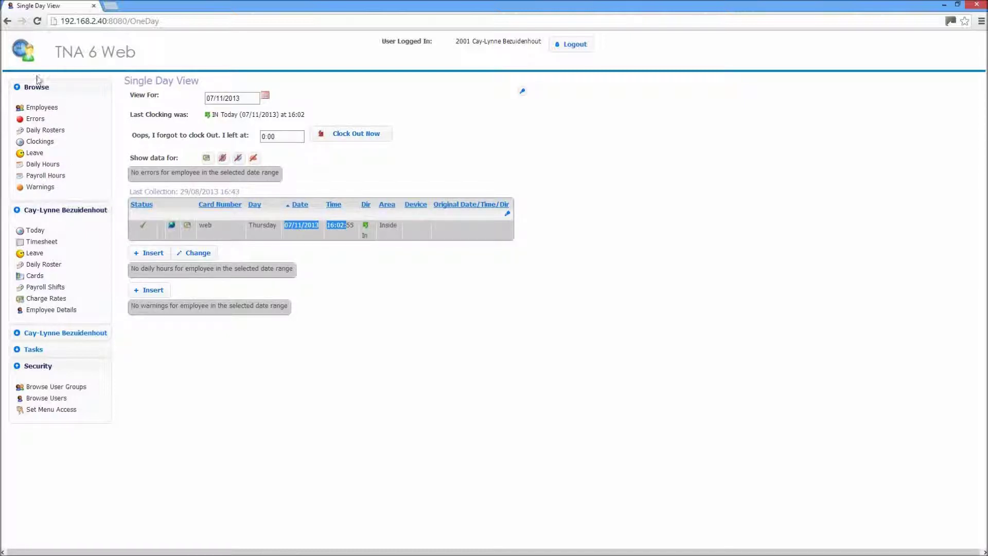
# - Make the third employee current and view their daily hours
pyautogui.click(36, 111)
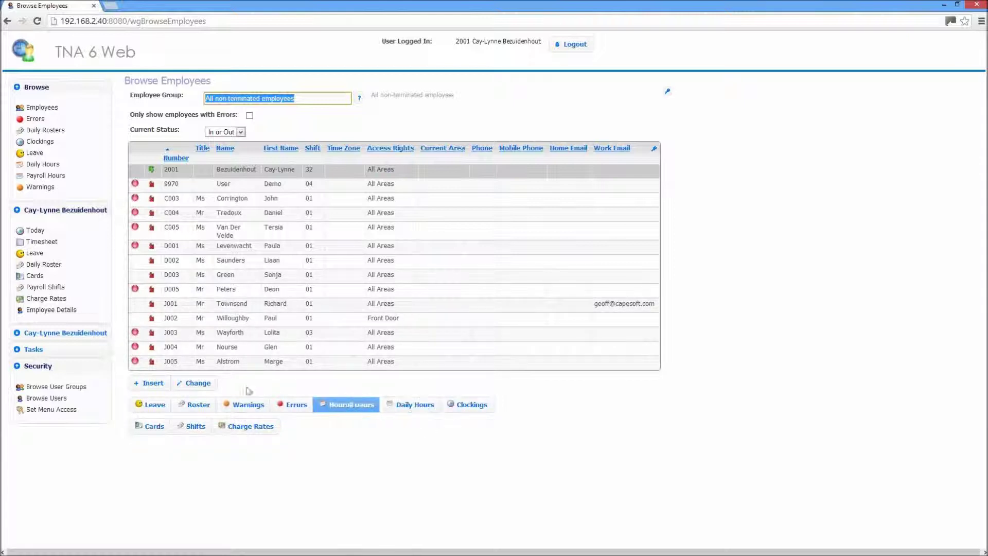
pyautogui.click(227, 204)
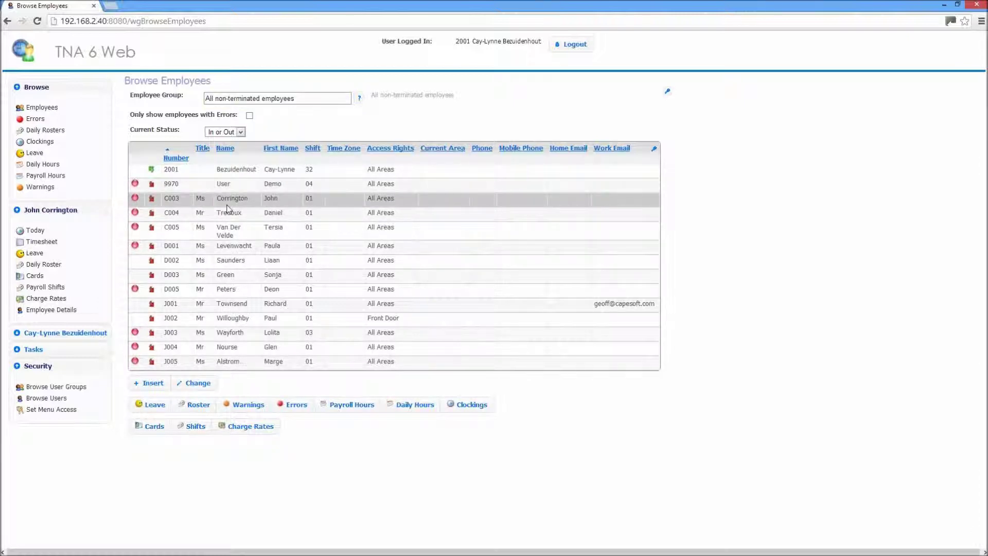
pyautogui.click(416, 407)
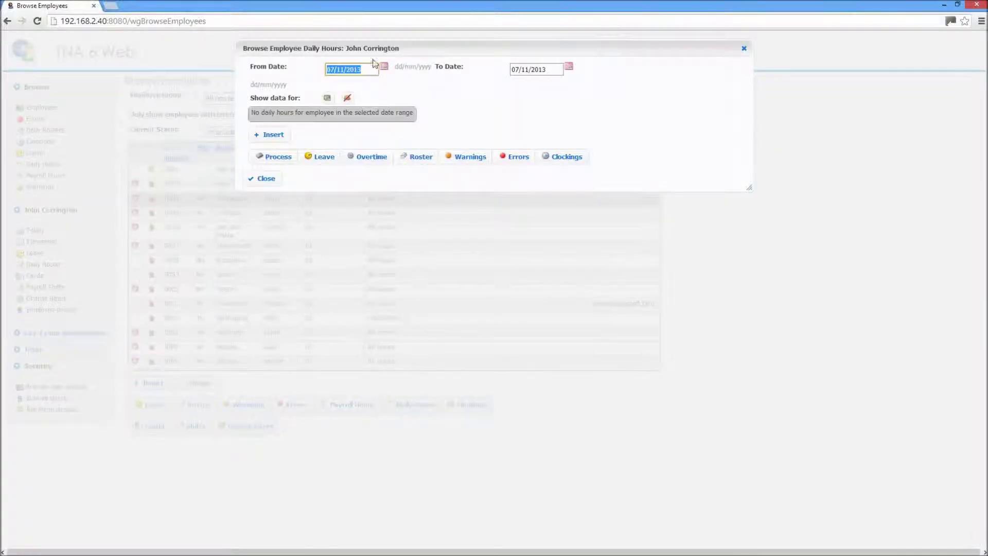
# - Set the daily hours From Date to 01/01/2013, close the window, and browse errors
pyautogui.click(383, 68)
pyautogui.click(363, 86)
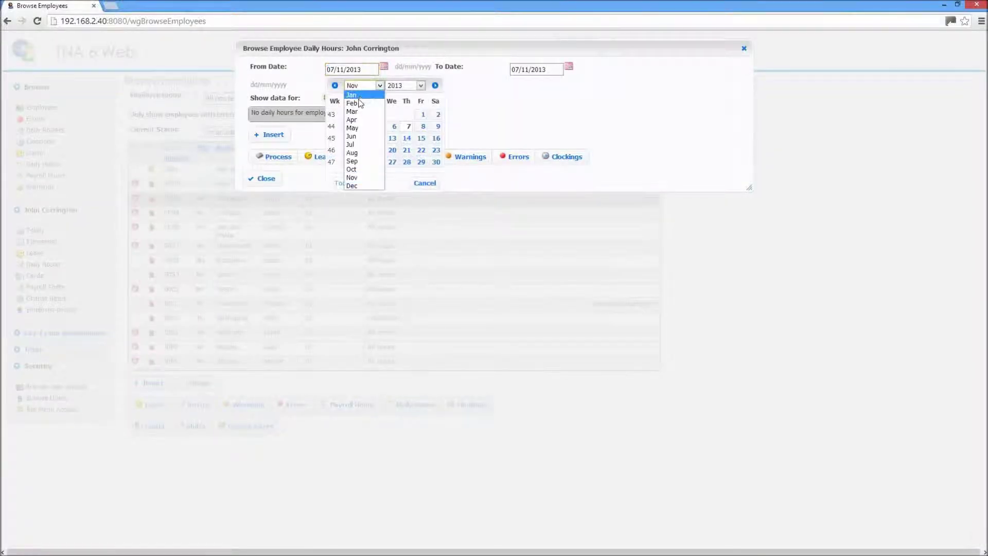
pyautogui.click(351, 95)
pyautogui.click(377, 115)
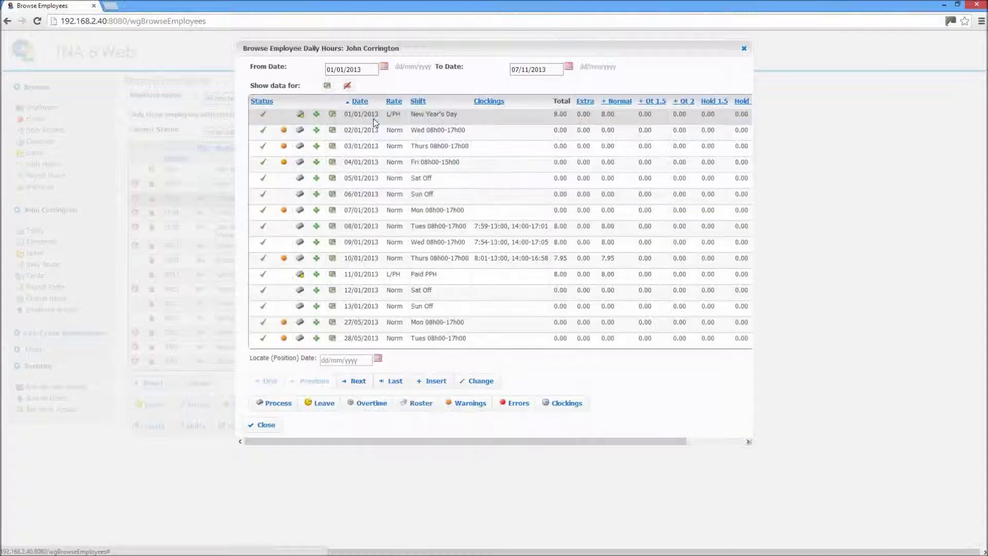
pyautogui.click(496, 227)
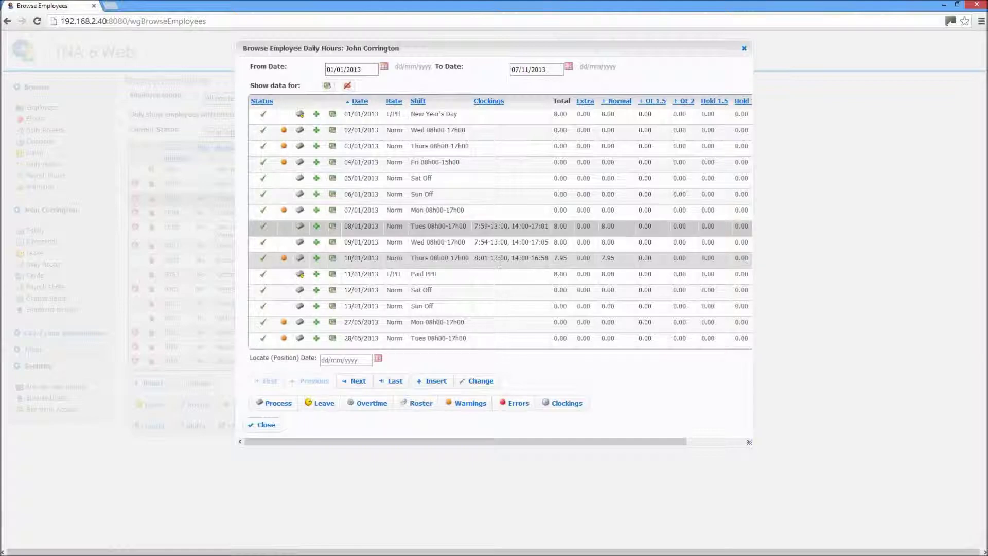
pyautogui.click(264, 425)
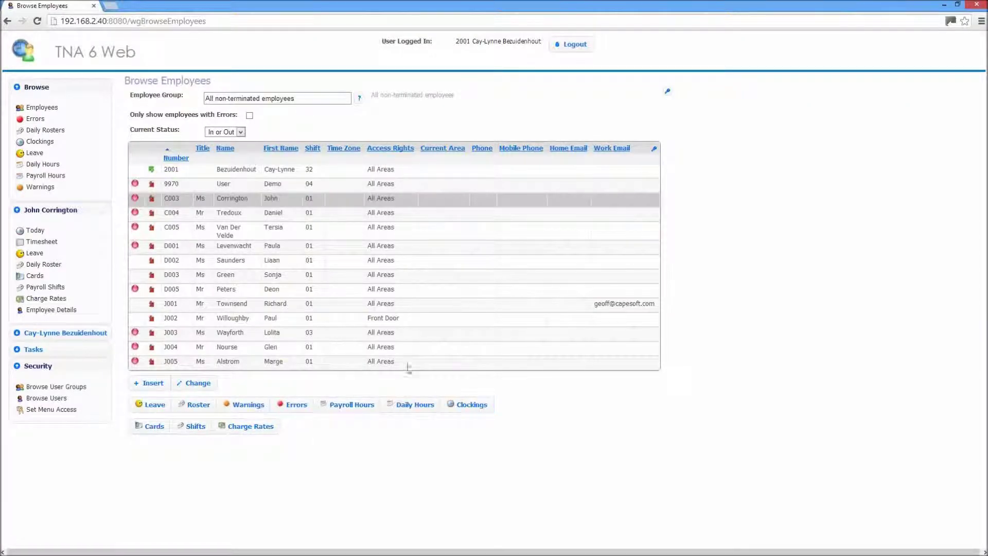
pyautogui.click(38, 119)
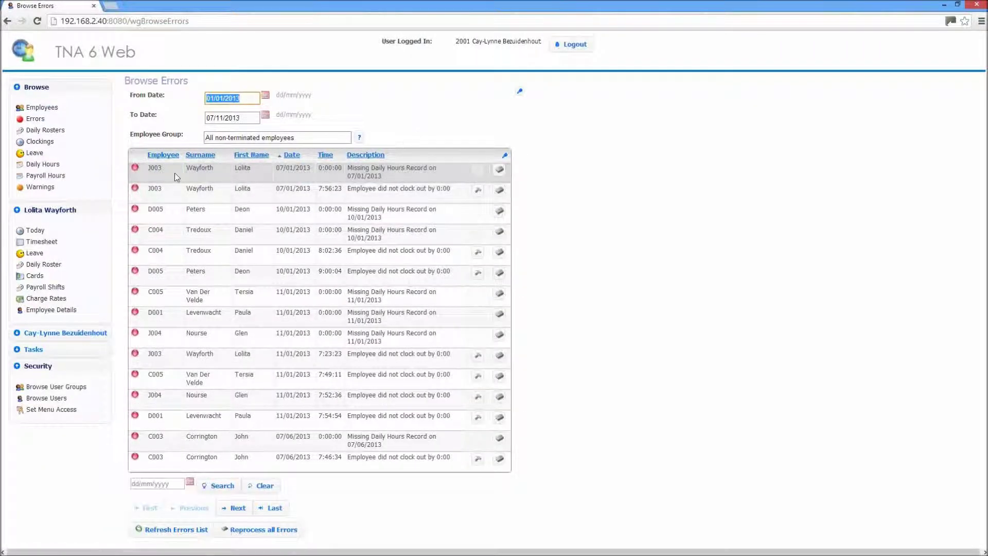
# - Start a daily roster entry for a looked-up employee, cancel it, and browse clockings
pyautogui.click(54, 135)
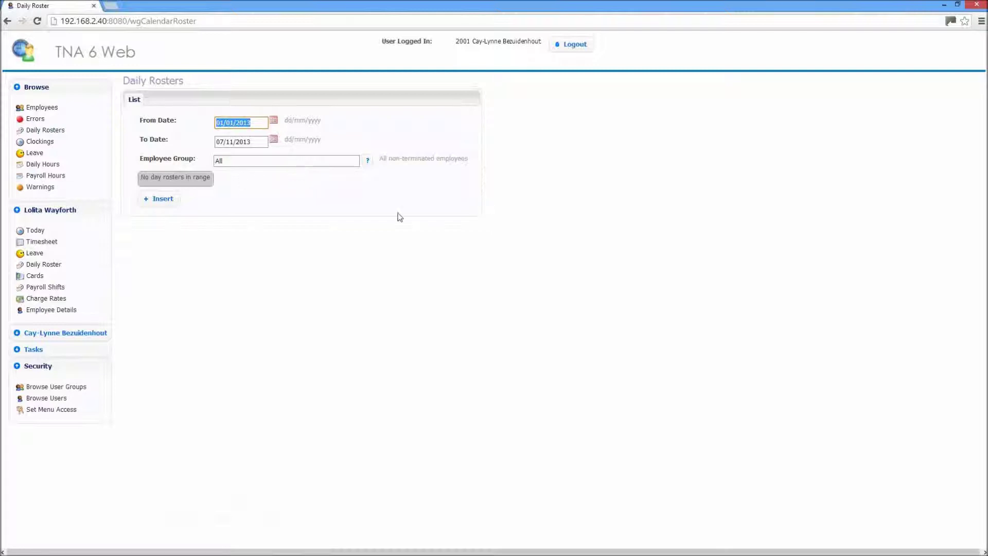
pyautogui.click(173, 203)
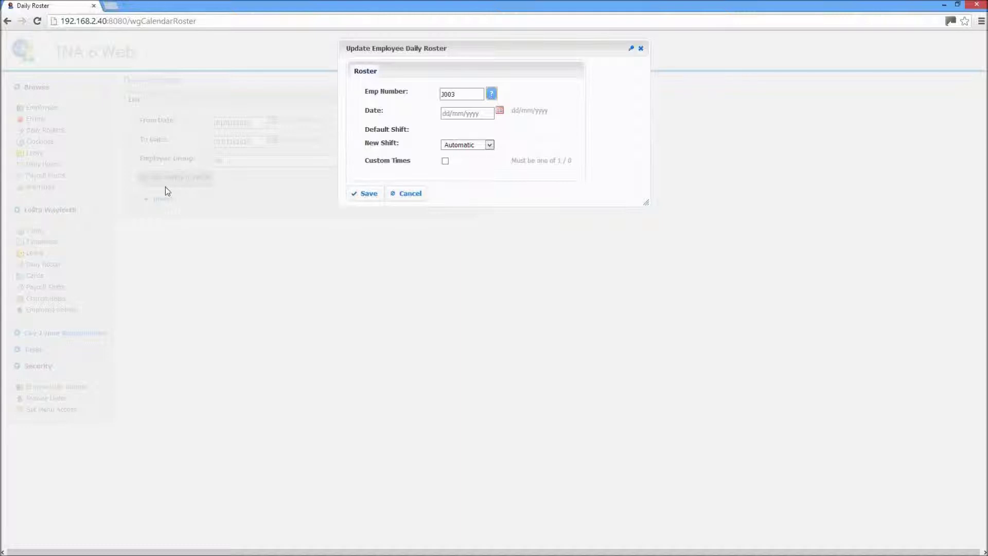
pyautogui.click(493, 93)
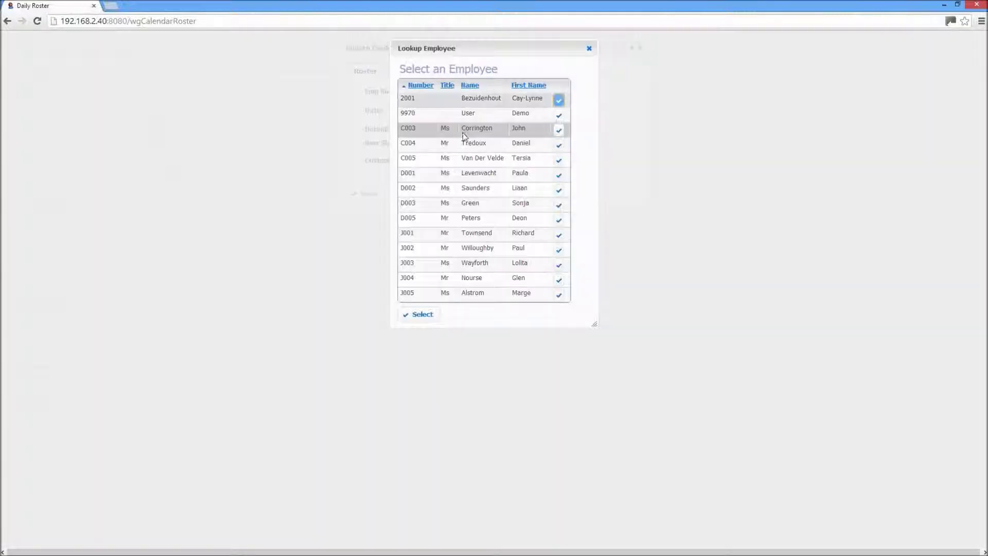
pyautogui.click(420, 314)
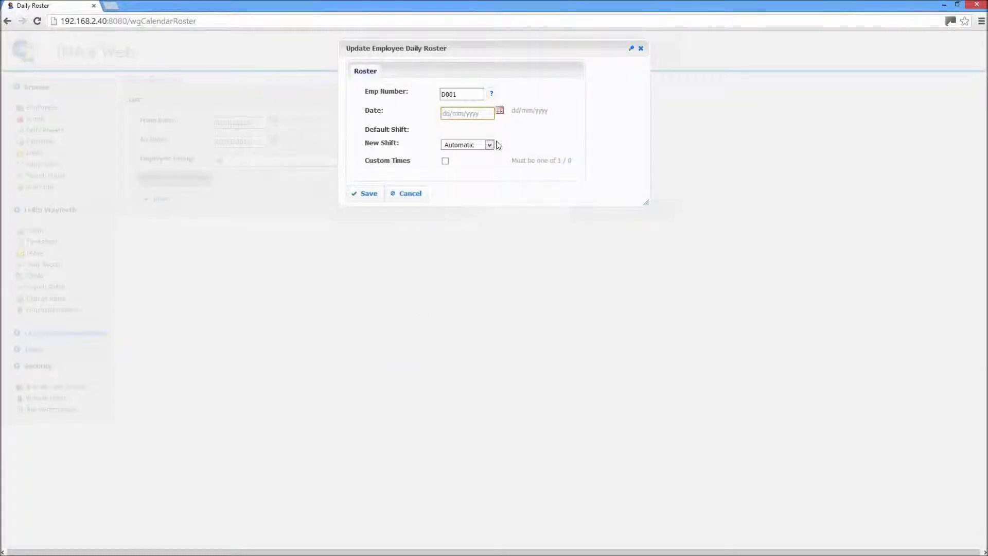
pyautogui.click(407, 194)
pyautogui.click(39, 141)
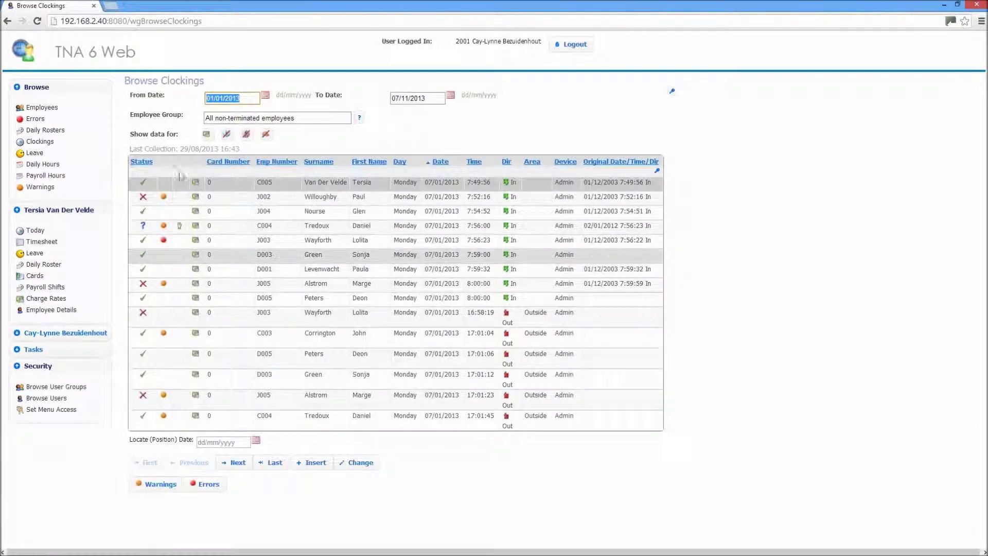
# - Browse the Leave, Daily Hours, Payroll Hours and Warnings lists in turn
pyautogui.click(35, 153)
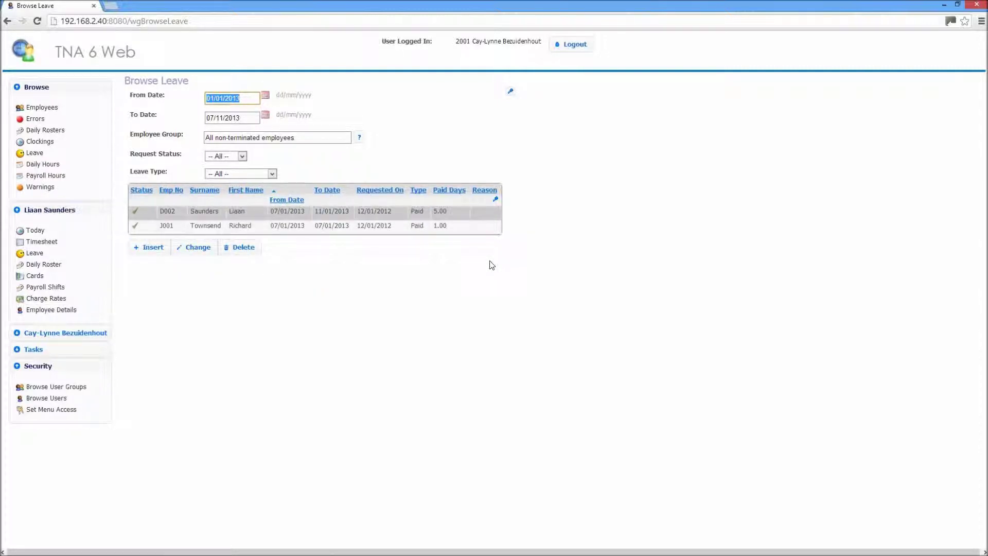
pyautogui.click(44, 165)
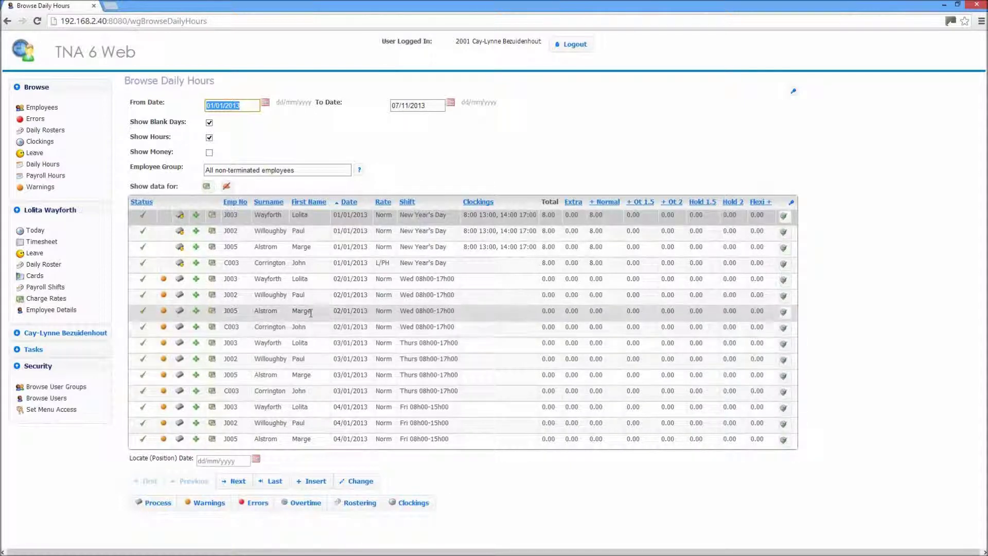
pyautogui.click(55, 176)
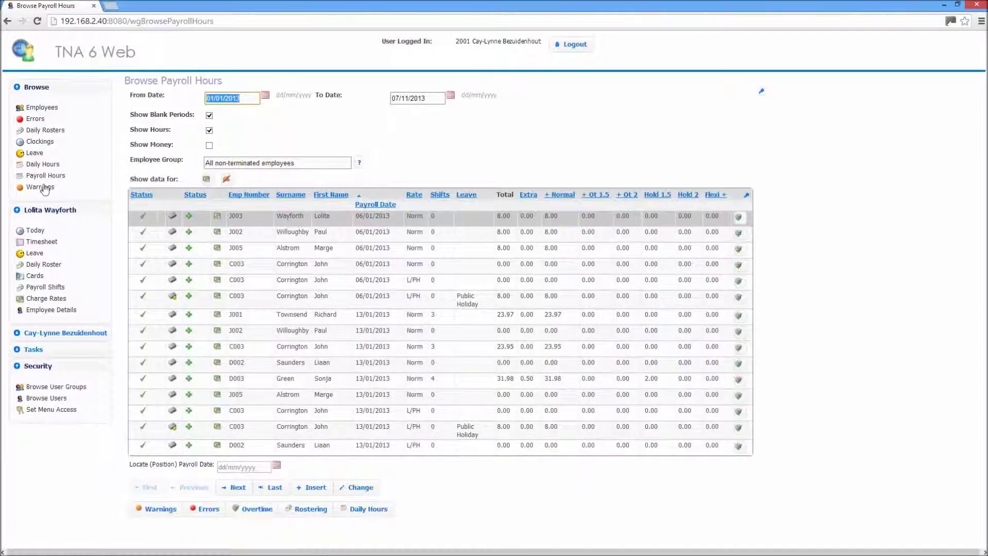
pyautogui.click(43, 188)
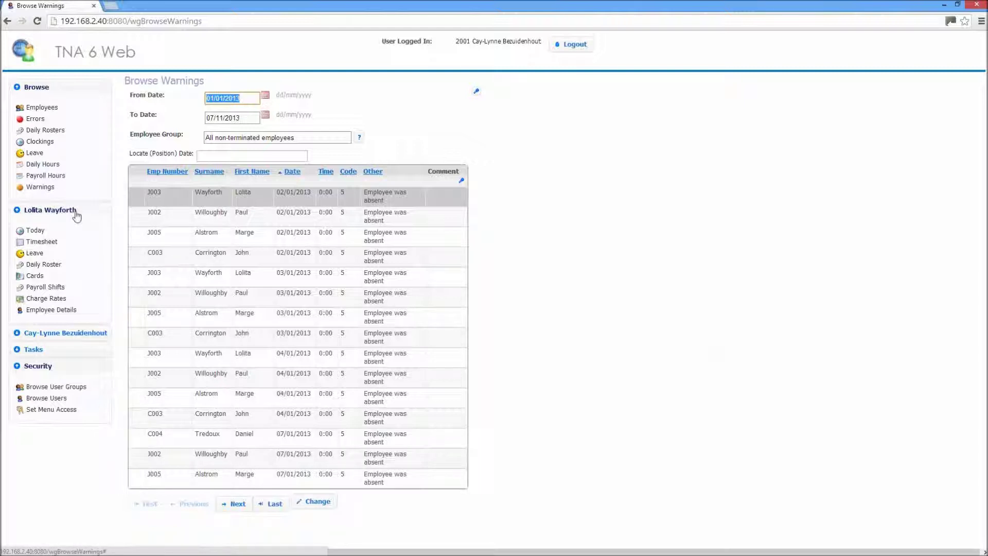
# - Select the third employee in the Employees list and show their Today view for 07/11/2013
pyautogui.click(50, 109)
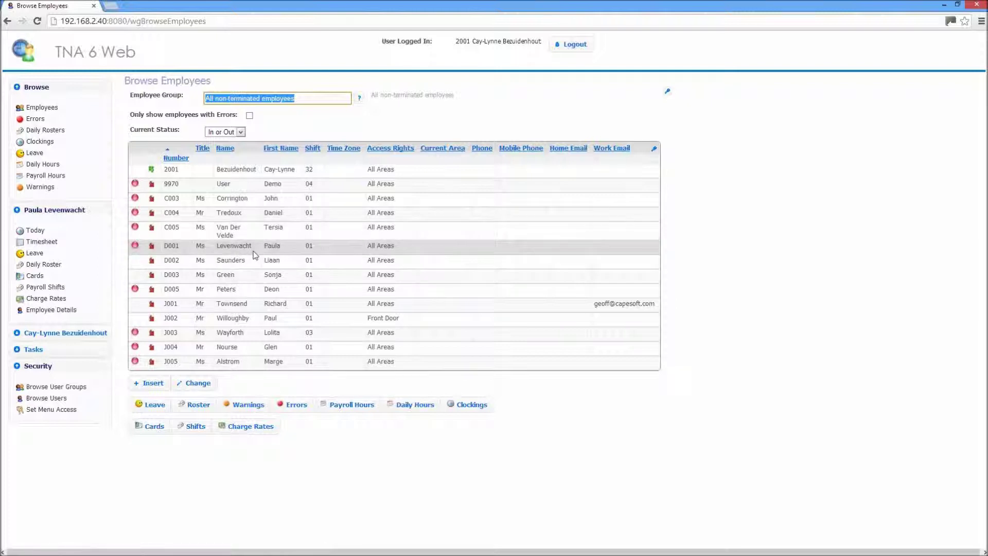
pyautogui.click(275, 200)
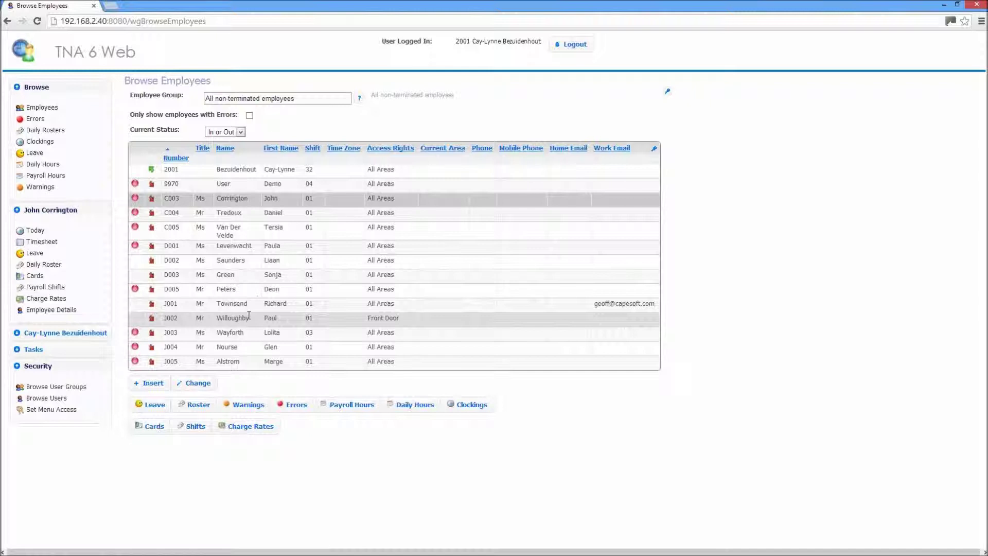
pyautogui.click(33, 232)
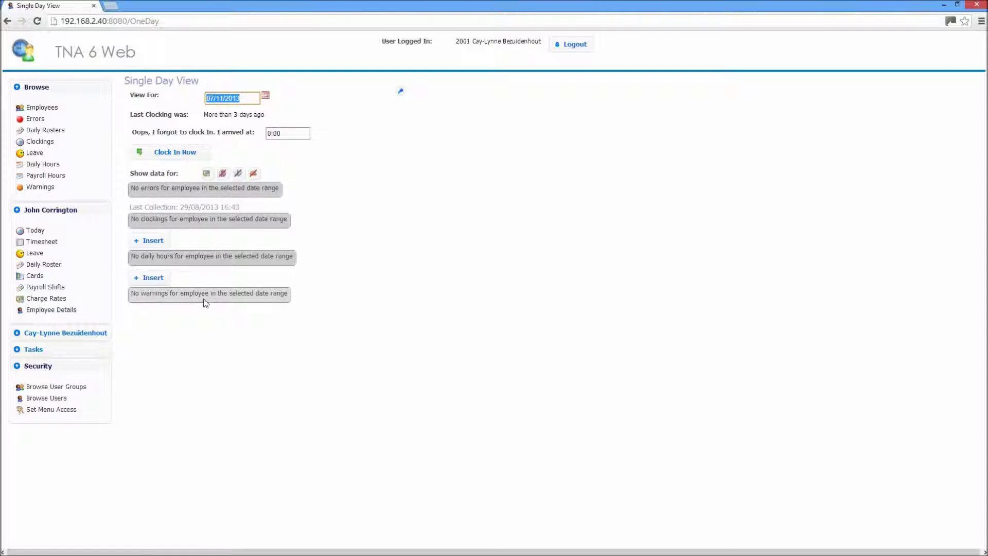
# - View the employee's timesheet, leave List, Calendar and Summary views, then the daily shift roster
pyautogui.click(47, 247)
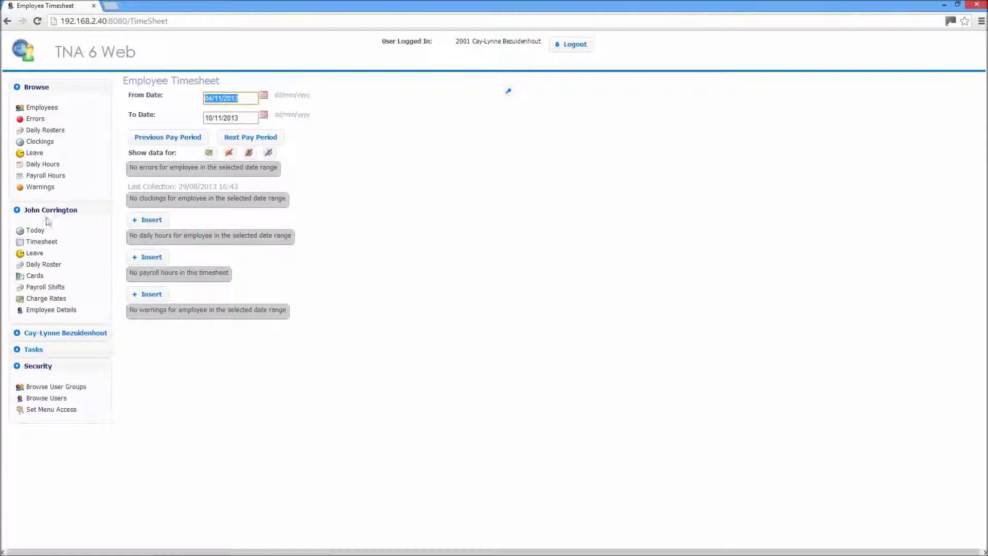
pyautogui.click(35, 254)
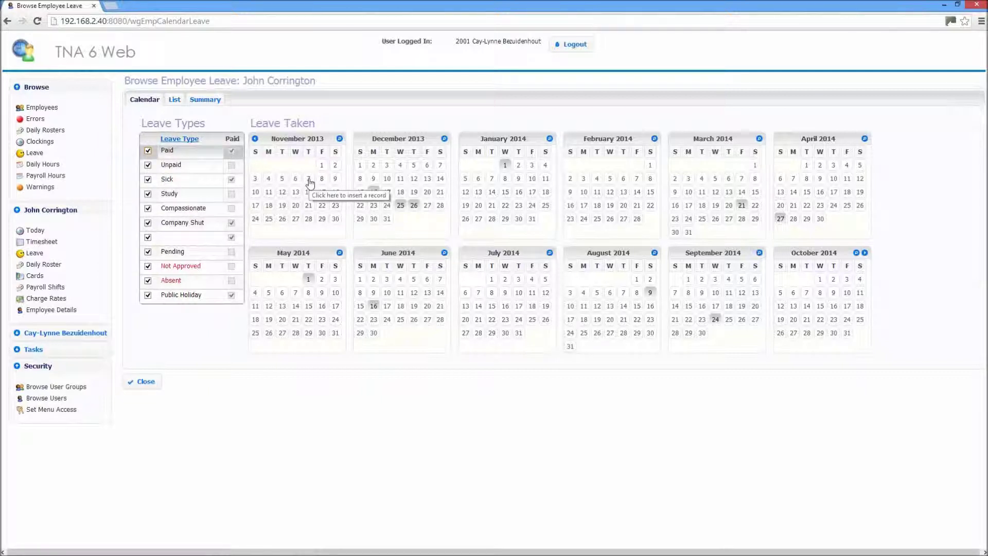
pyautogui.click(174, 100)
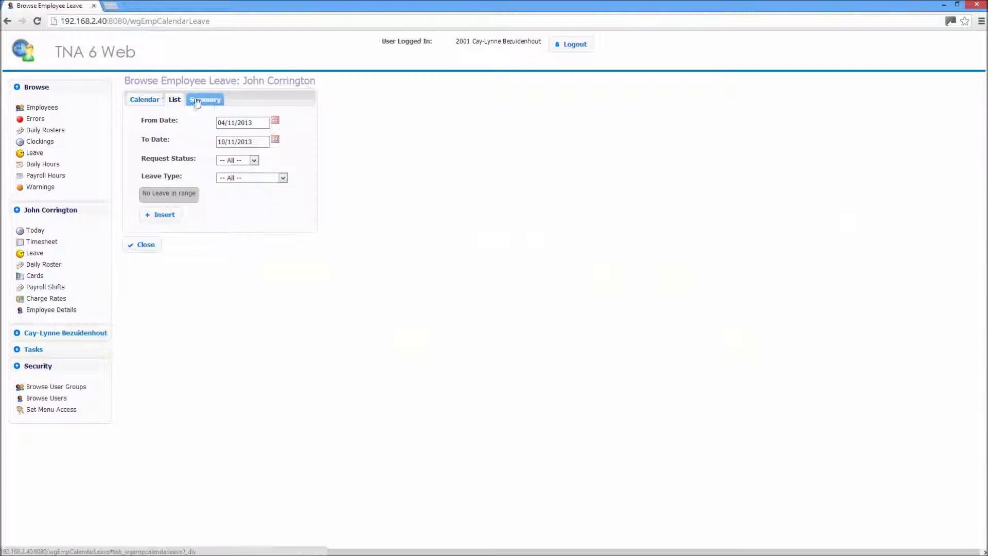
pyautogui.click(158, 98)
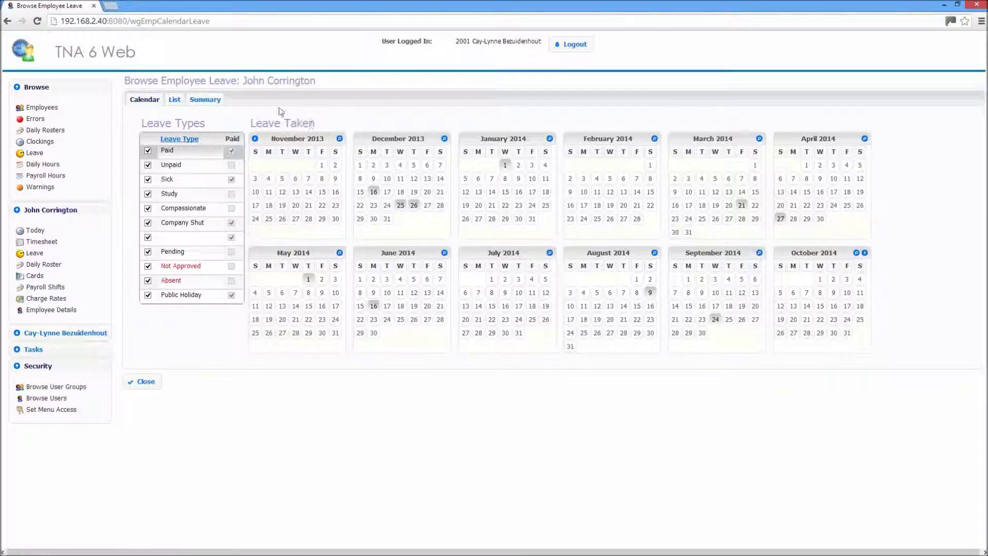
pyautogui.click(210, 97)
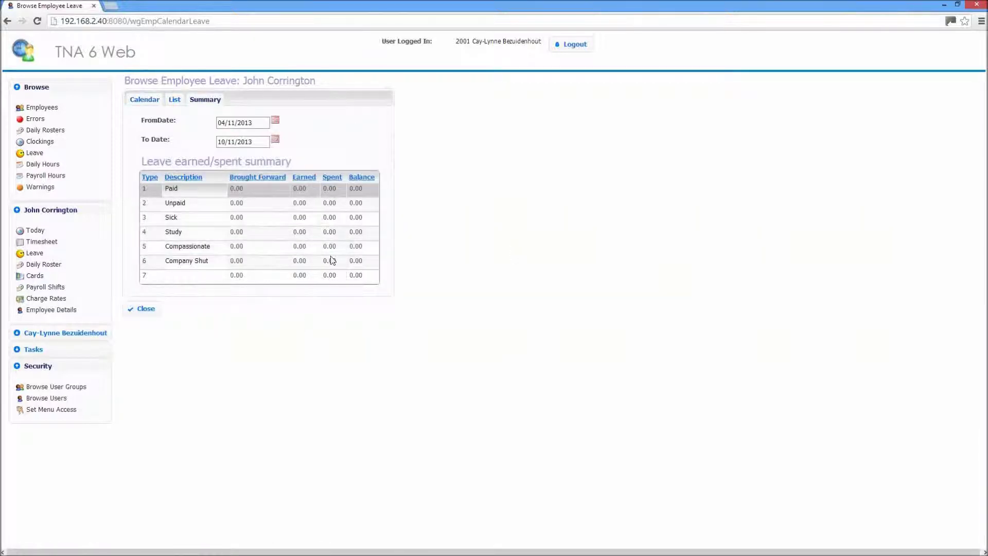
pyautogui.click(145, 99)
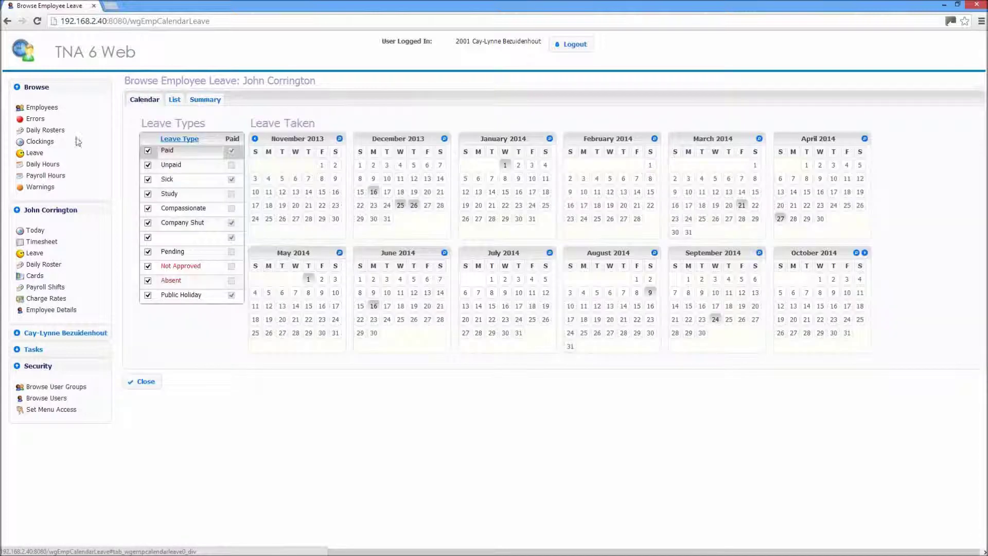
pyautogui.click(46, 265)
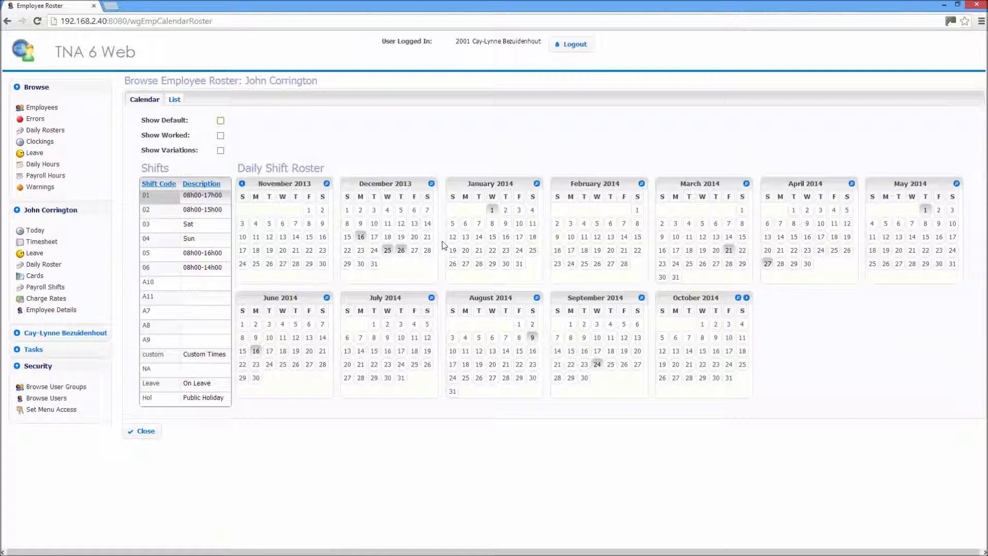
# - Review the employee's cards, then add payroll shift 01 Day 08h00-17h00 from 07/11/2013
pyautogui.click(35, 277)
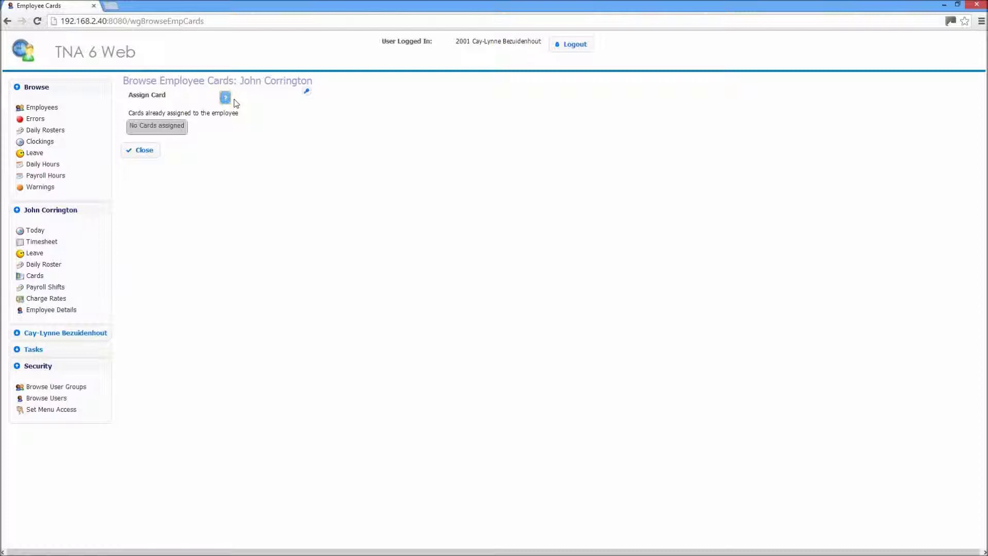
pyautogui.click(46, 288)
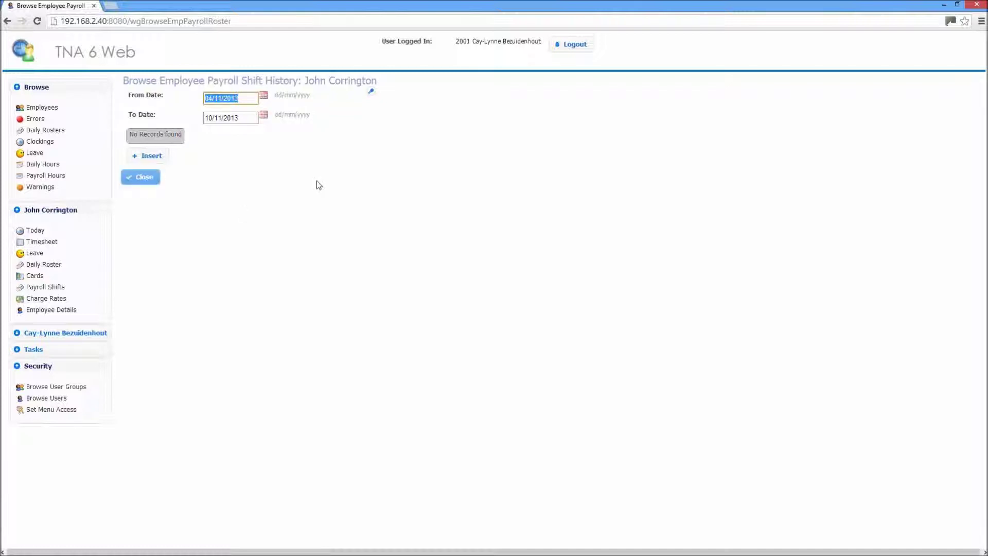
pyautogui.click(150, 155)
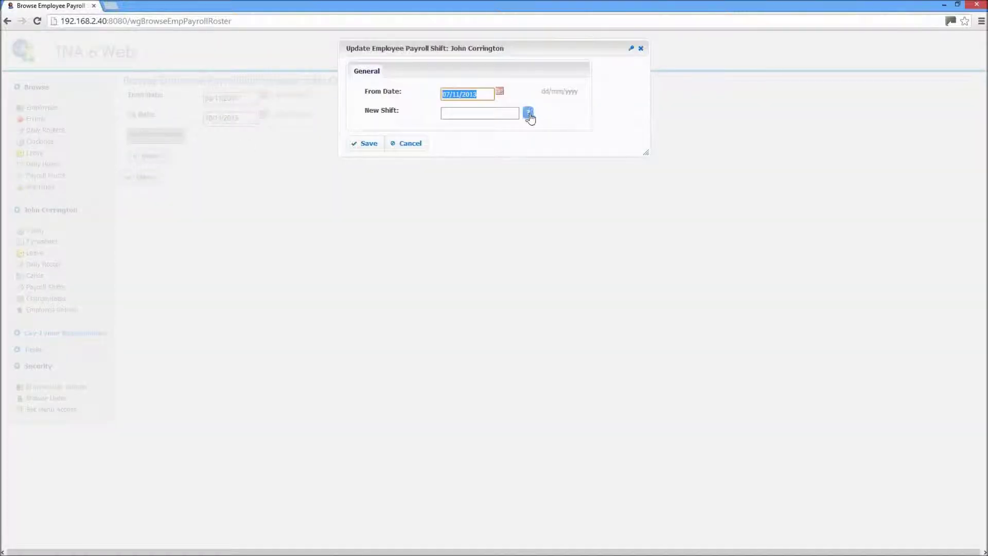
pyautogui.click(528, 113)
pyautogui.click(447, 110)
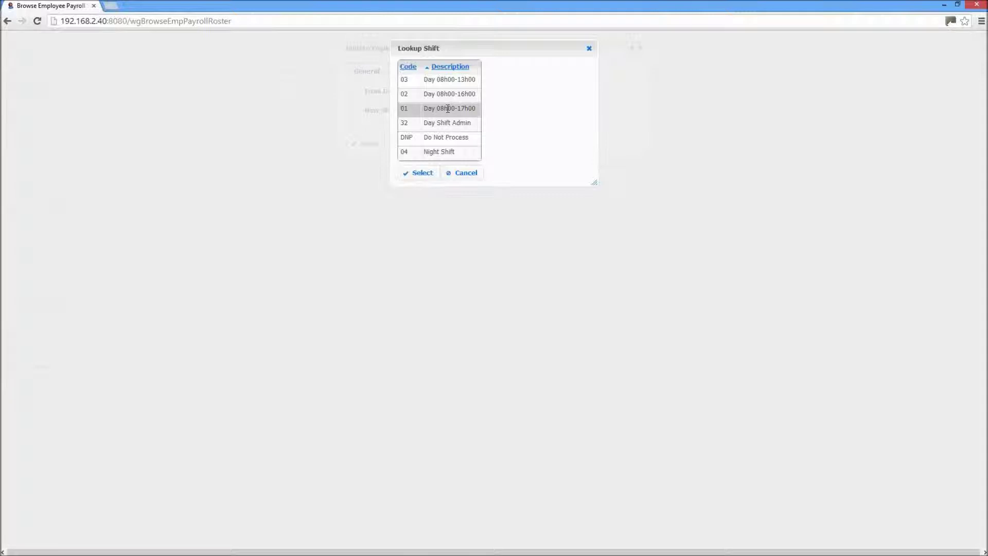
pyautogui.click(422, 175)
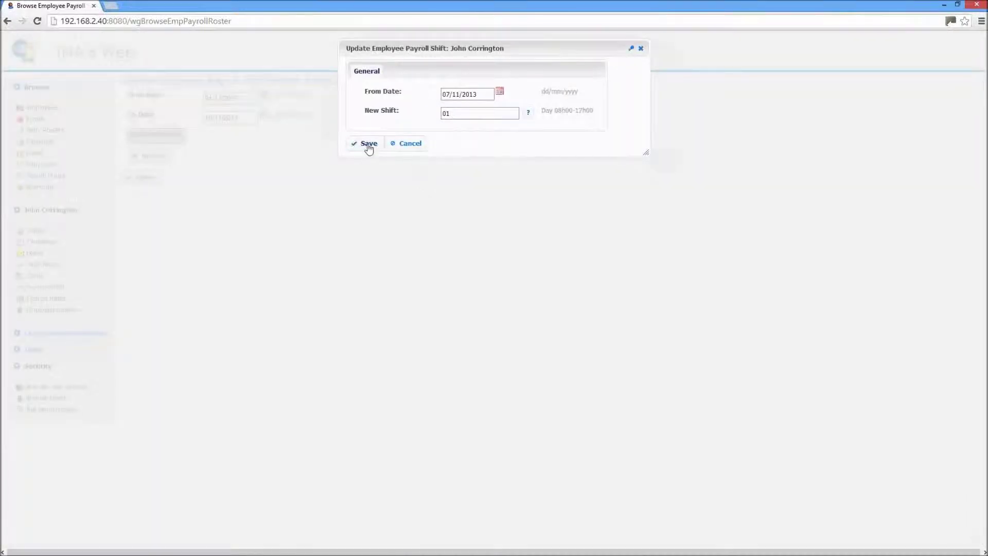
pyautogui.click(369, 148)
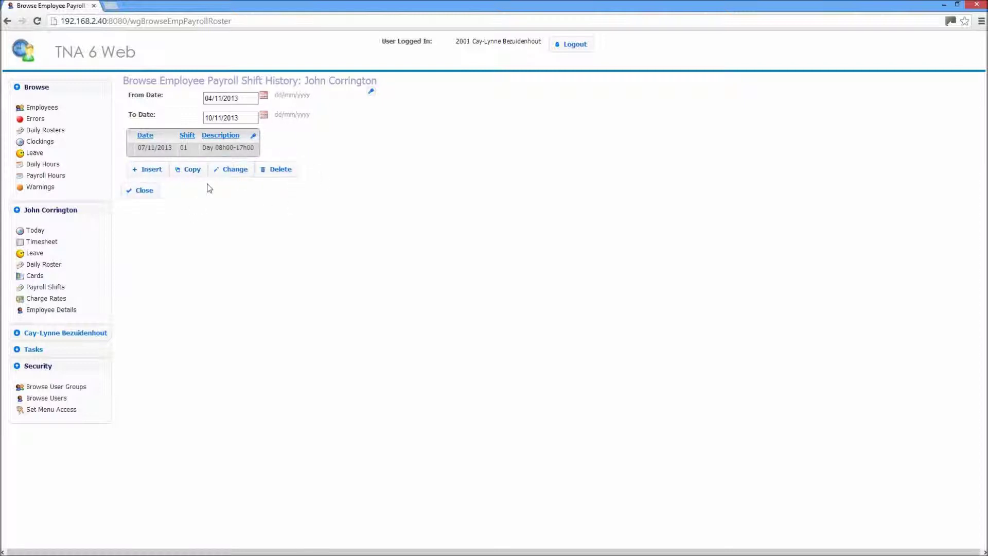
# - Show the employee's charge rate history
pyautogui.click(63, 299)
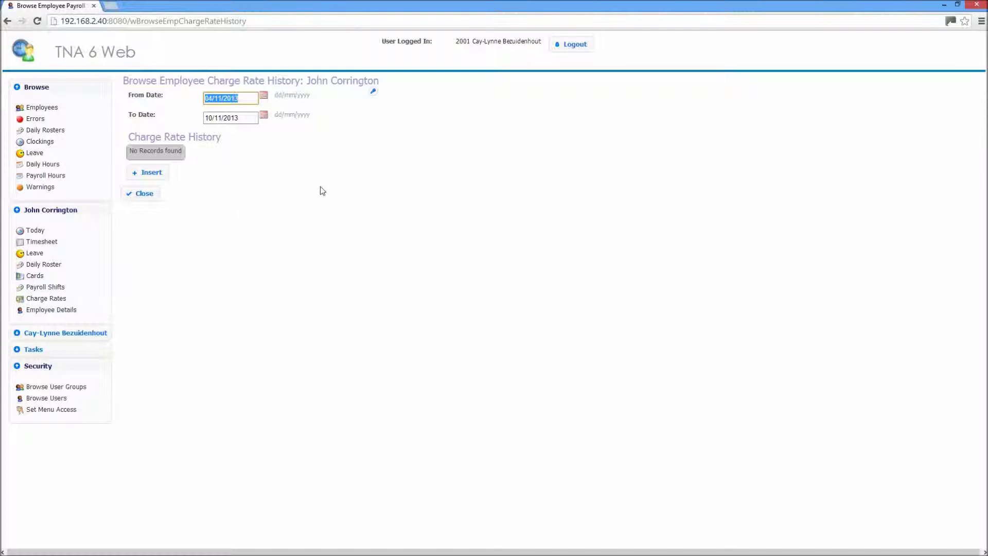
pyautogui.click(64, 312)
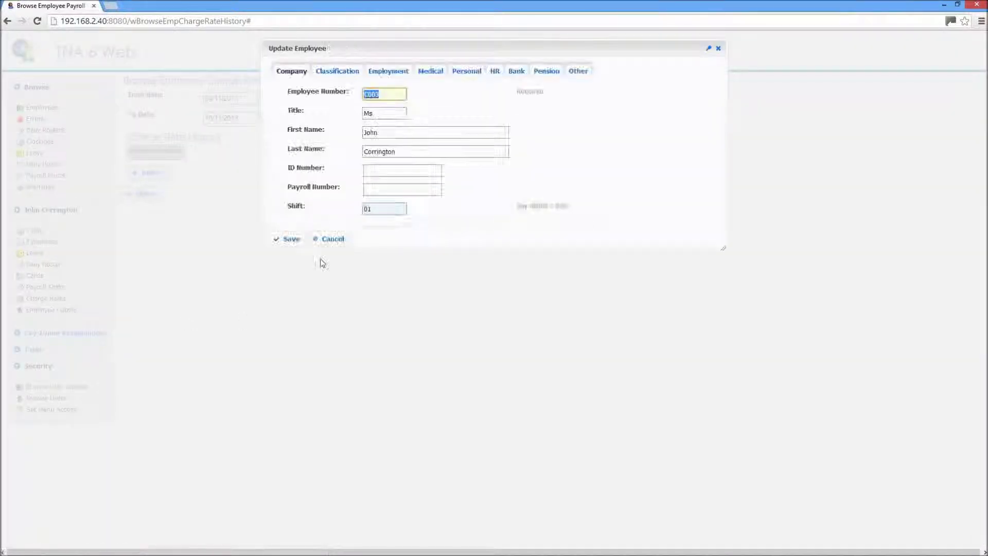
pyautogui.moveTo(342, 49); pyautogui.dragTo(358, 136)
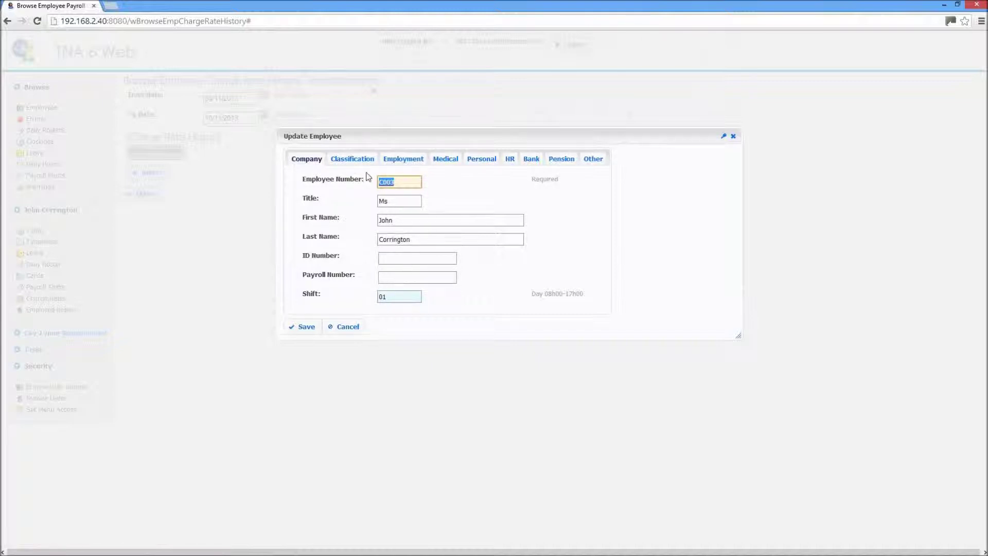
pyautogui.click(355, 162)
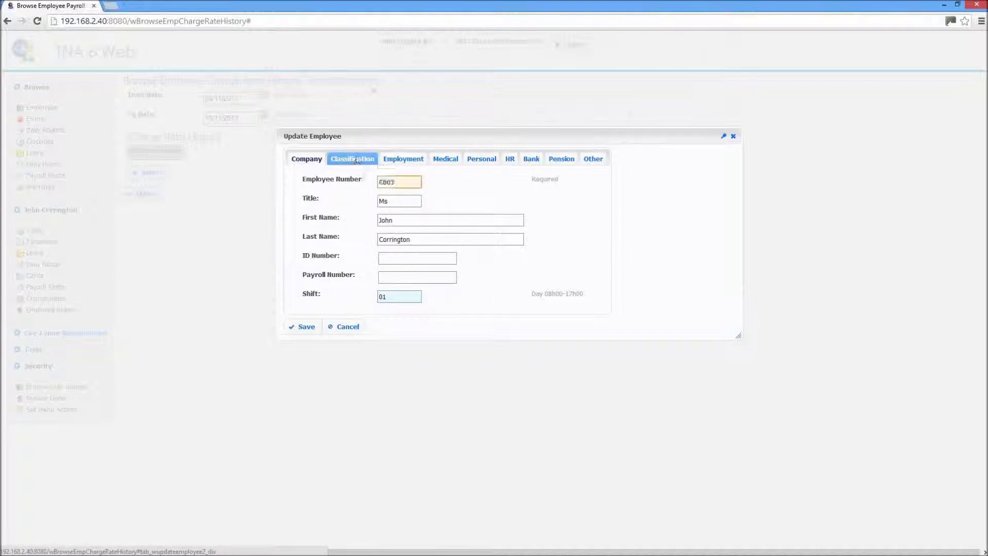
pyautogui.click(410, 164)
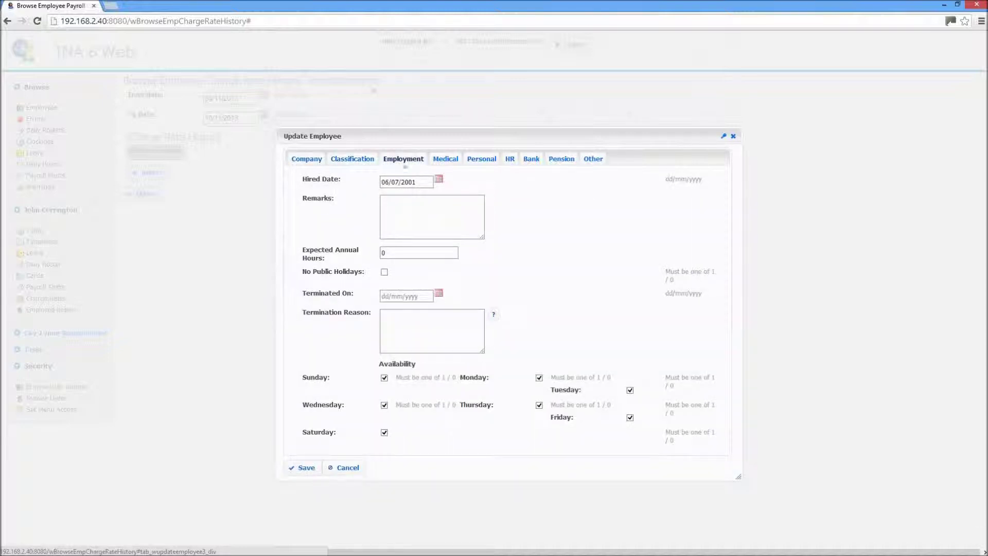
pyautogui.click(445, 159)
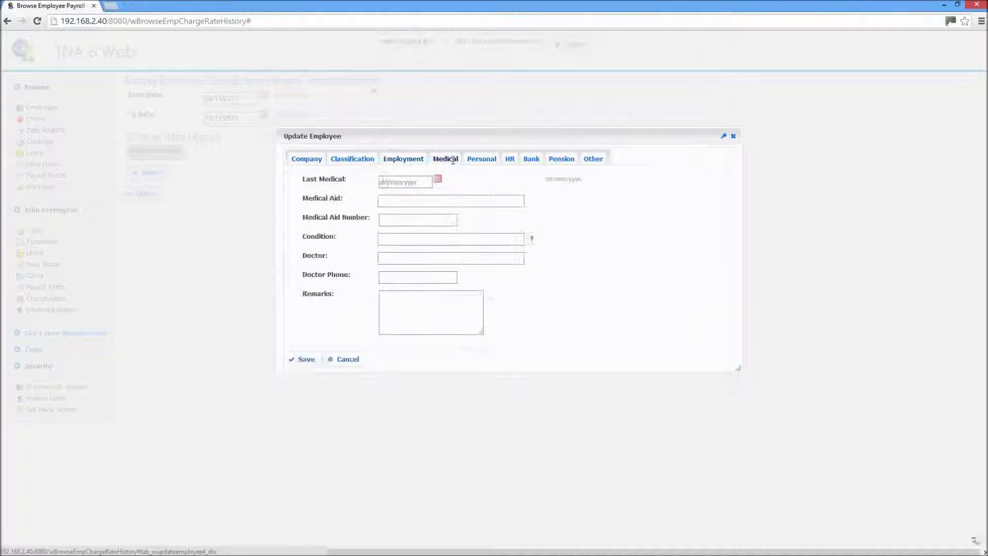
pyautogui.click(492, 161)
pyautogui.click(509, 161)
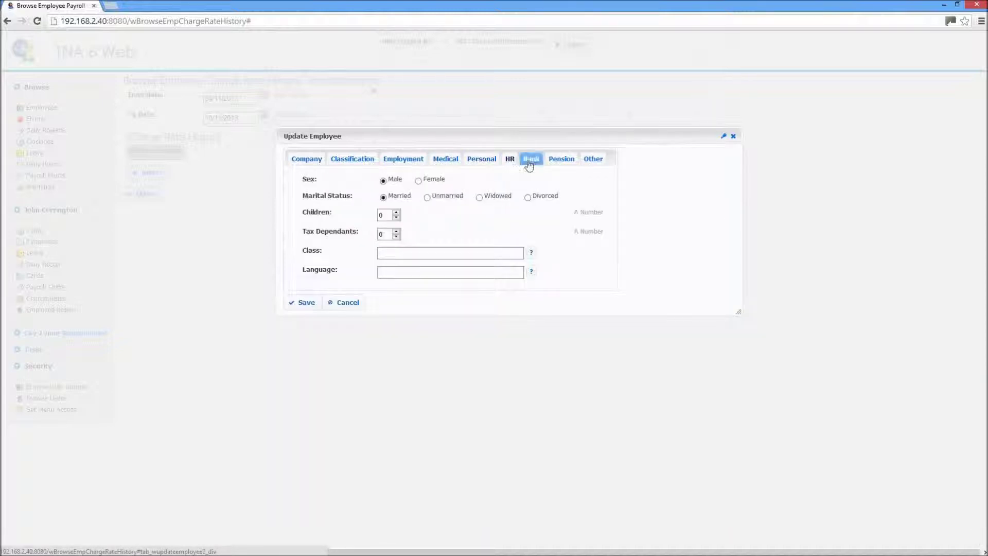
pyautogui.click(530, 163)
pyautogui.click(564, 161)
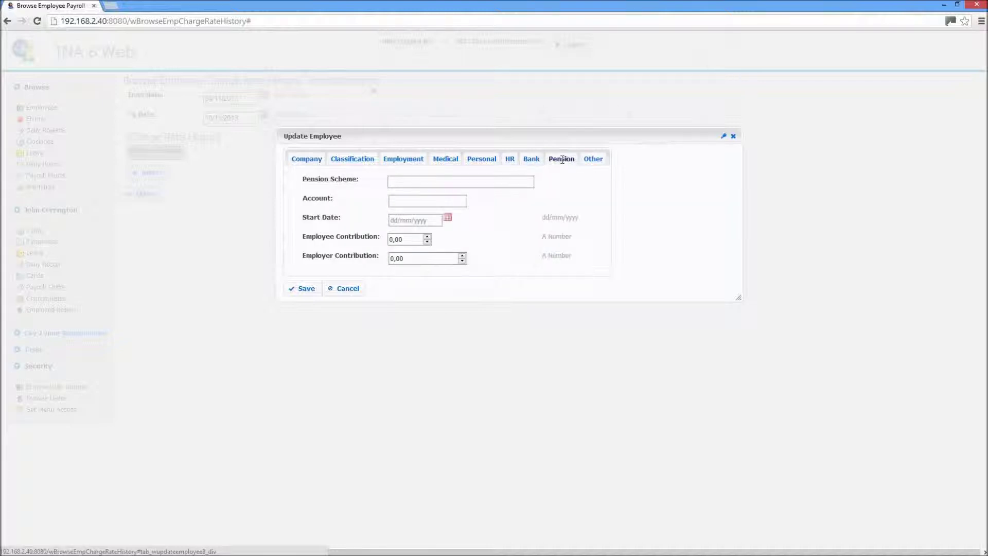
pyautogui.click(598, 162)
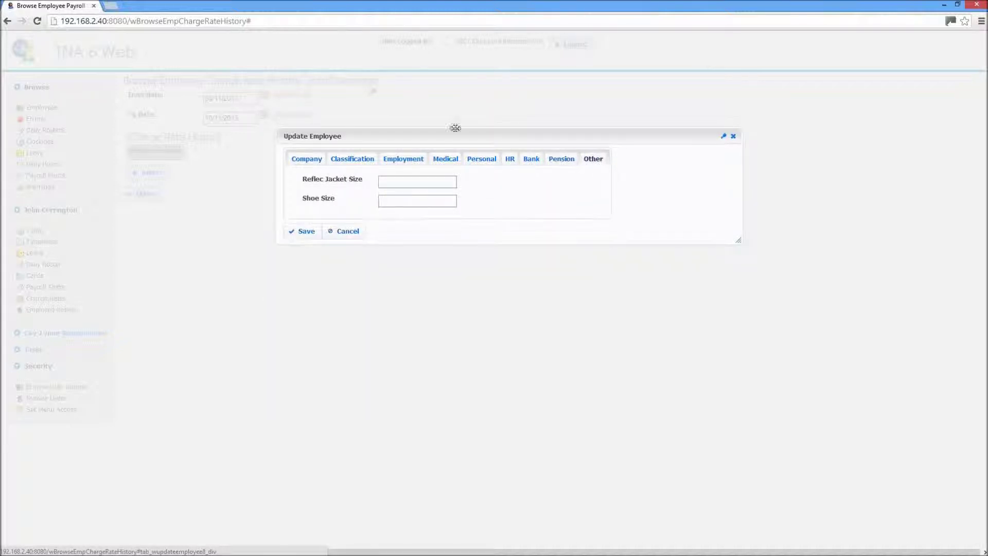
pyautogui.click(347, 231)
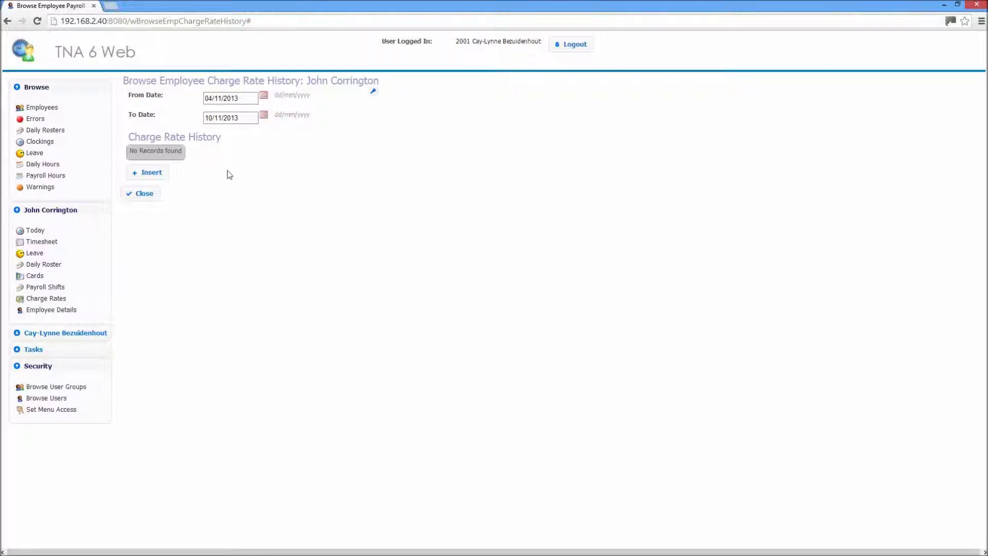
# - Collapse the employee pages and expand Tasks to list Reprocess Hours, Bulk Set Shift and Bulk Overtime
pyautogui.click(18, 212)
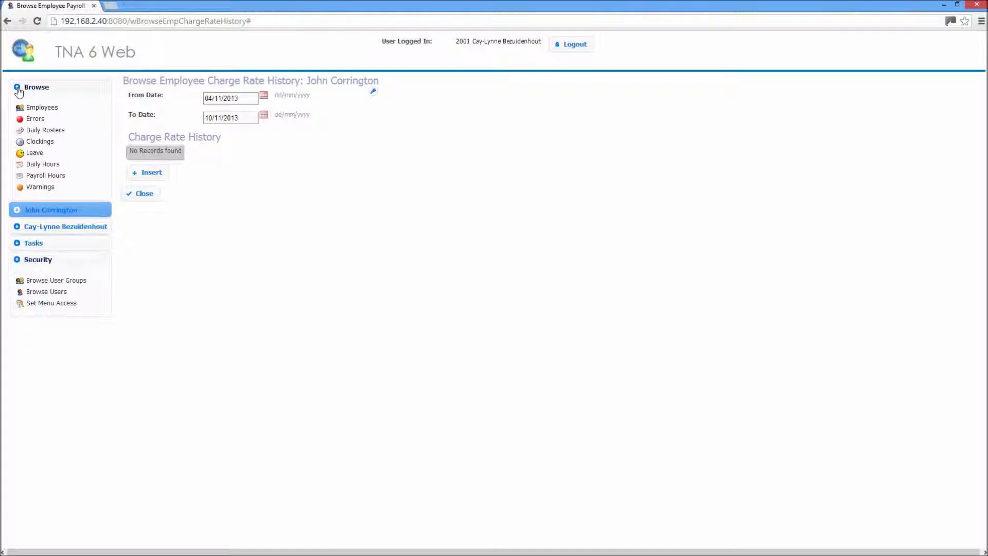
pyautogui.click(17, 226)
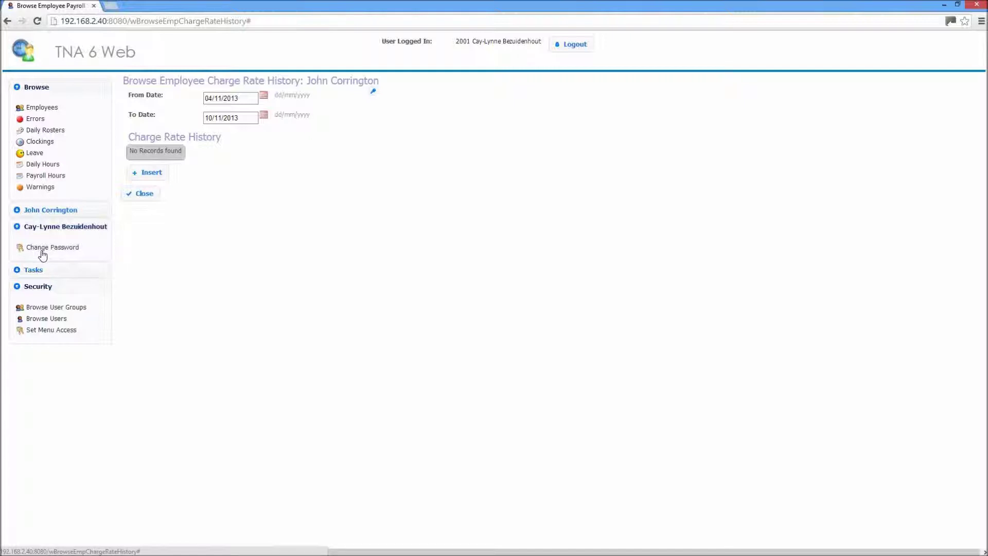
pyautogui.click(21, 272)
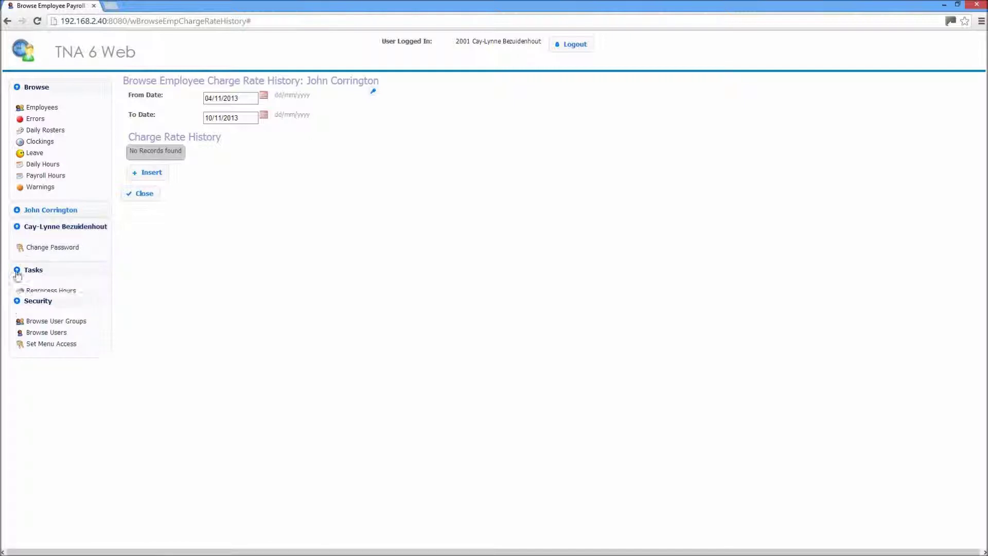
pyautogui.click(20, 226)
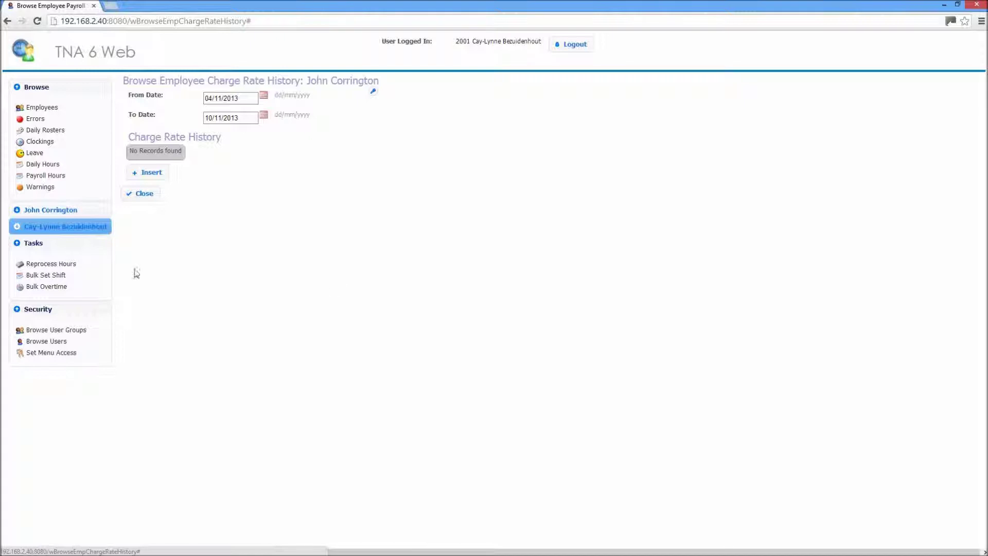
pyautogui.click(42, 279)
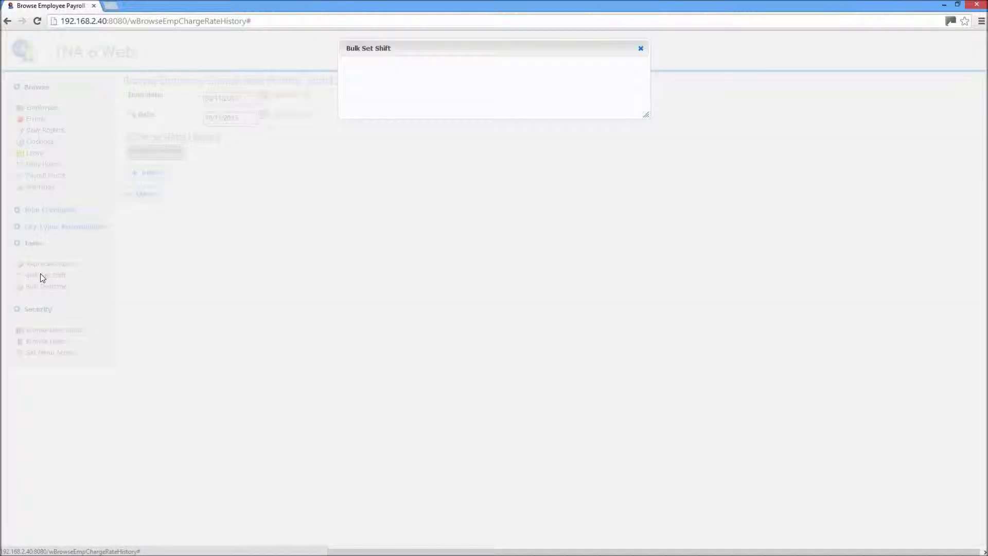
pyautogui.click(580, 72)
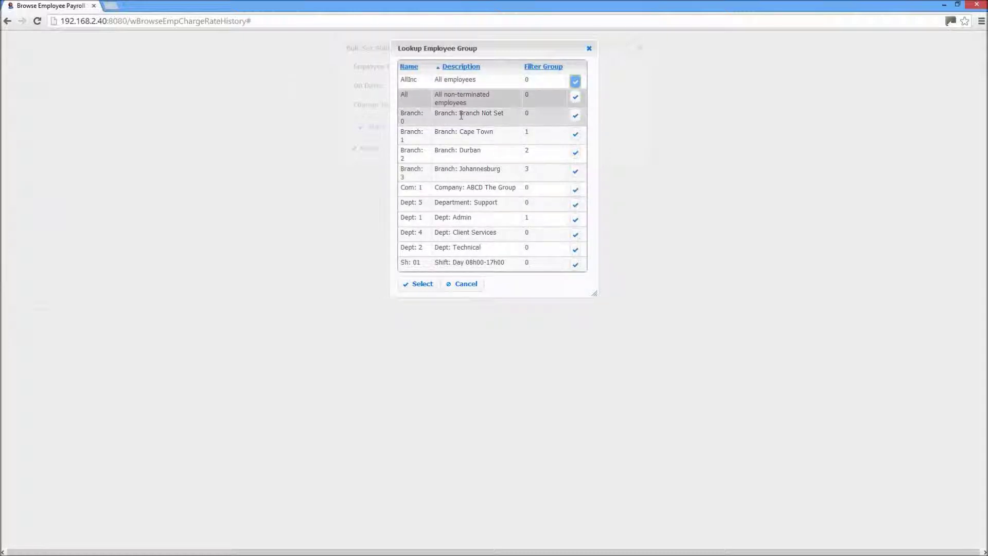
pyautogui.click(467, 285)
pyautogui.click(517, 109)
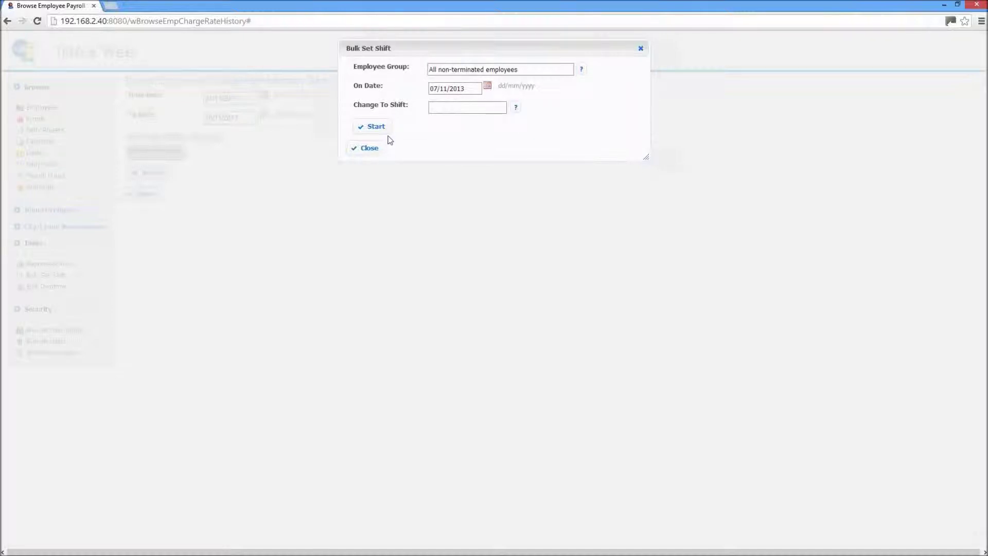
pyautogui.click(375, 151)
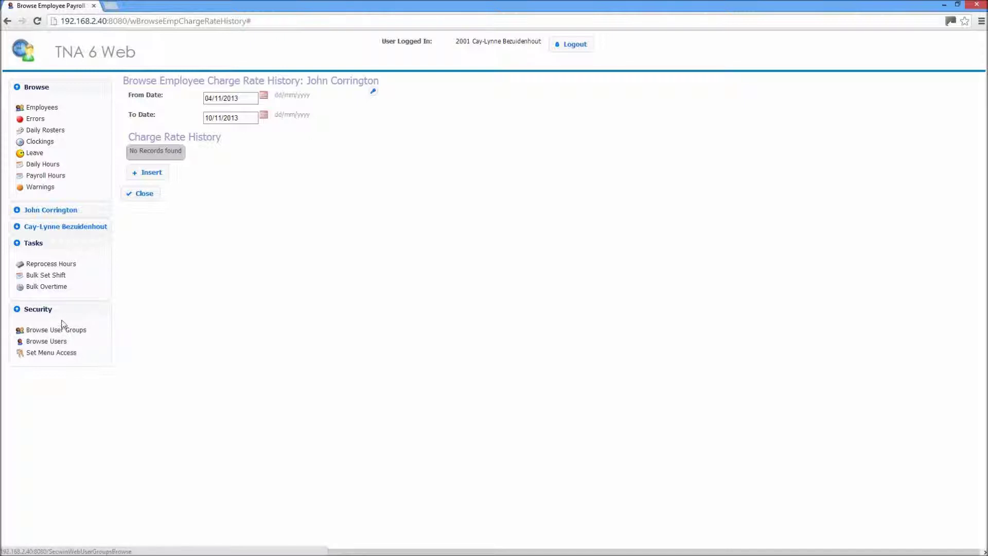
# - Inspect Bulk Daily Overtime Authorisation's Employee Group list, close it unauthorised, and collapse Tasks
pyautogui.click(45, 290)
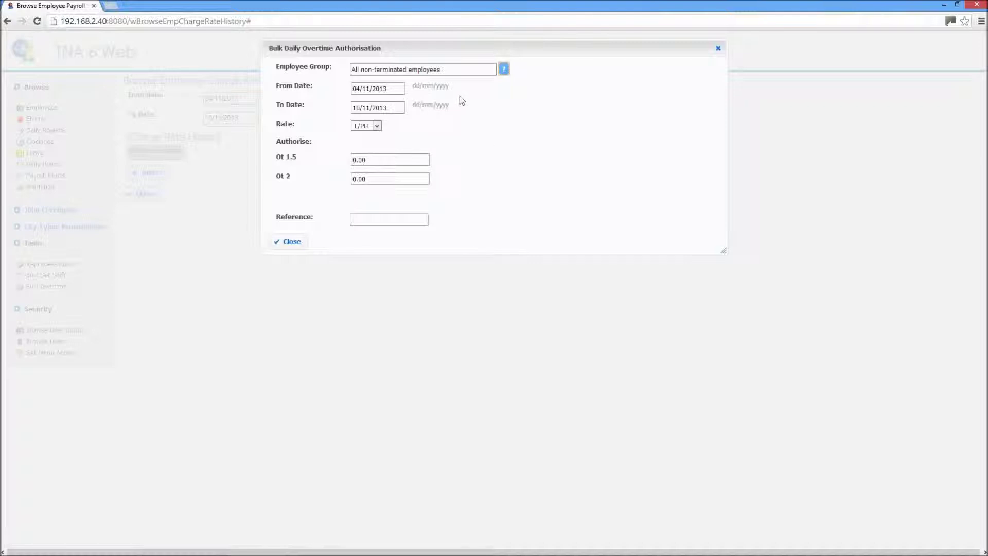
pyautogui.click(504, 69)
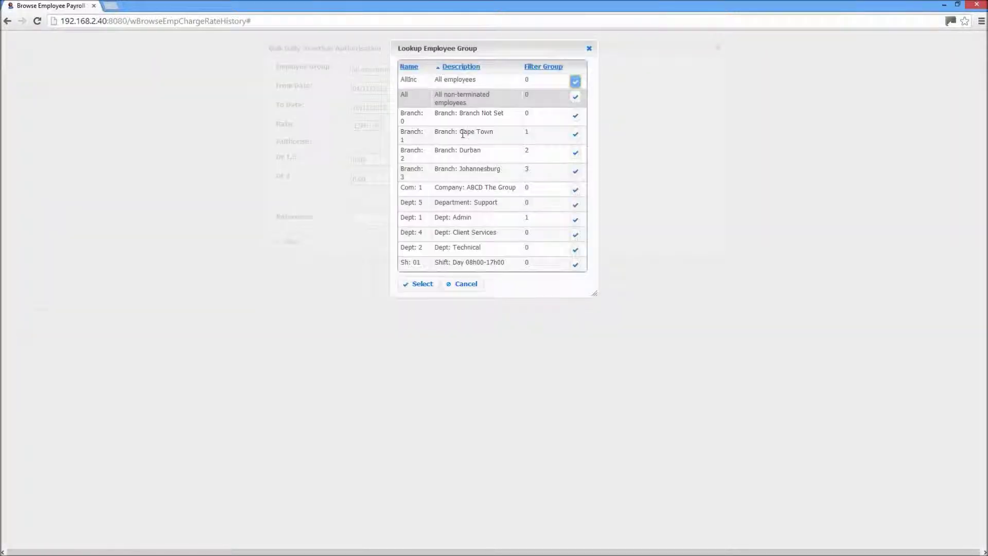
pyautogui.click(466, 284)
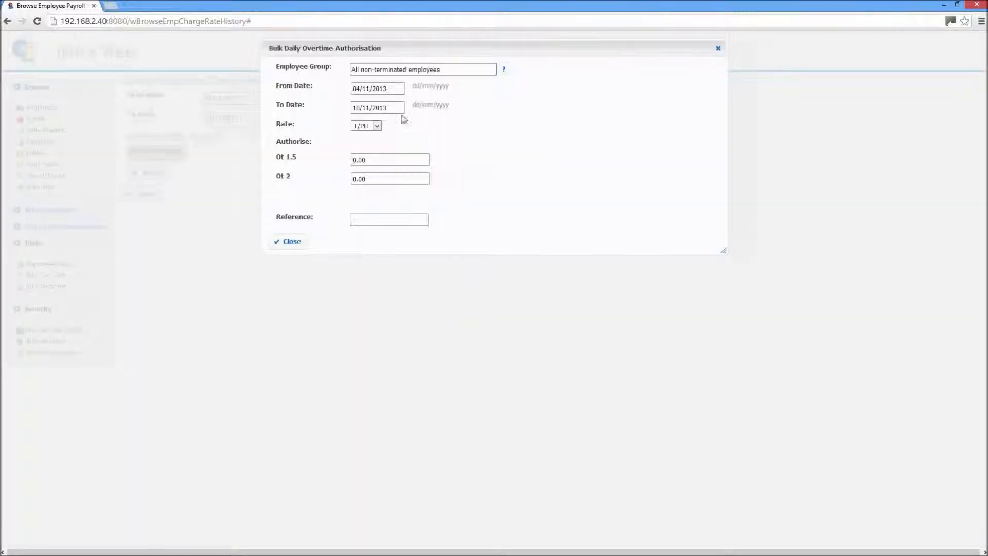
pyautogui.click(299, 244)
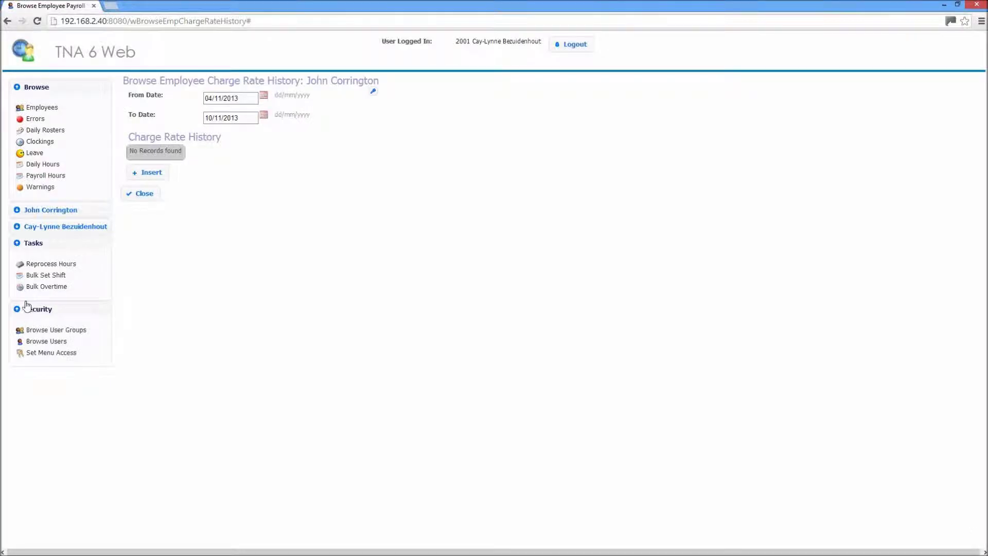
pyautogui.click(18, 246)
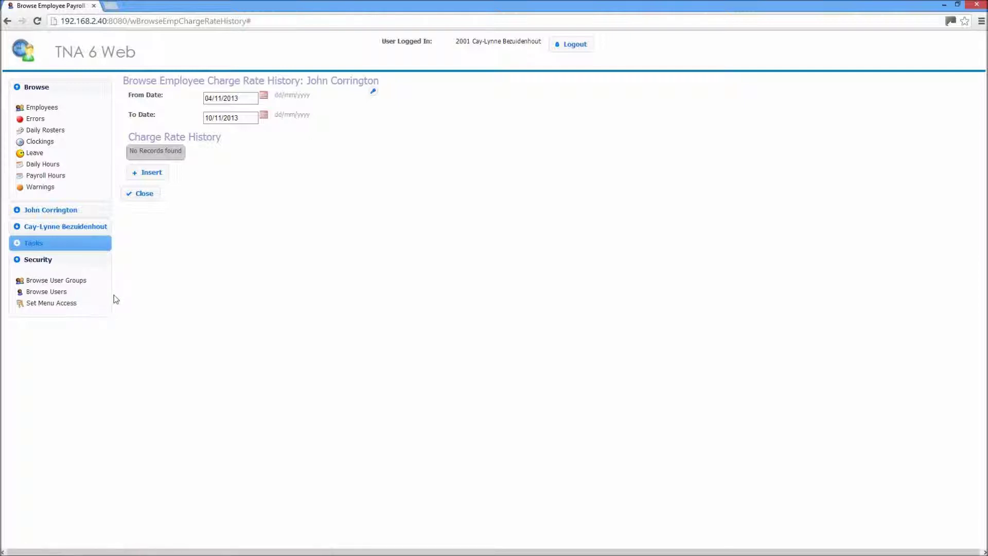
# - Browse User Groups under Security, which reports 'No Operators found'
pyautogui.click(83, 281)
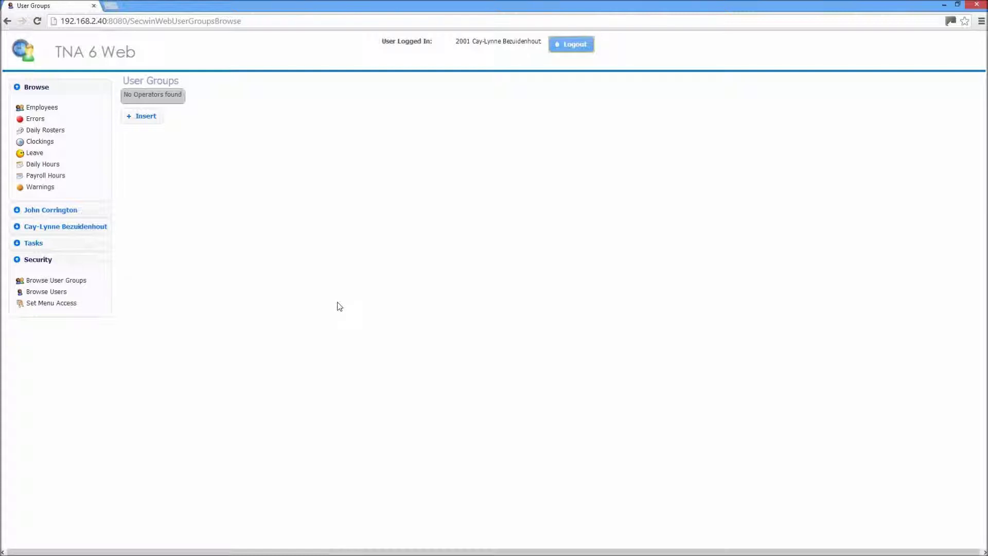
pyautogui.click(82, 283)
# - List the four users with TNA Web access and cancel an edit of the logged-in user's level
pyautogui.click(60, 292)
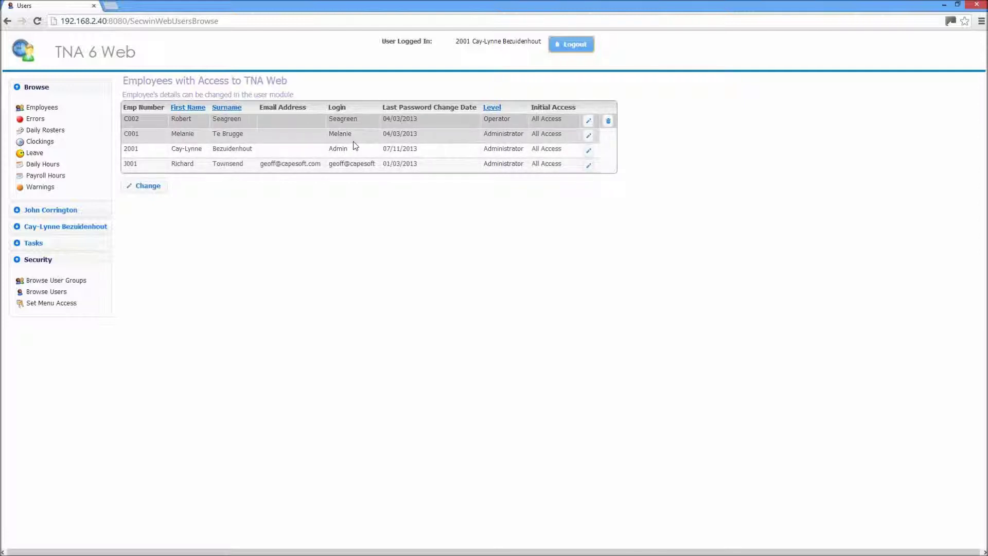
pyautogui.click(588, 152)
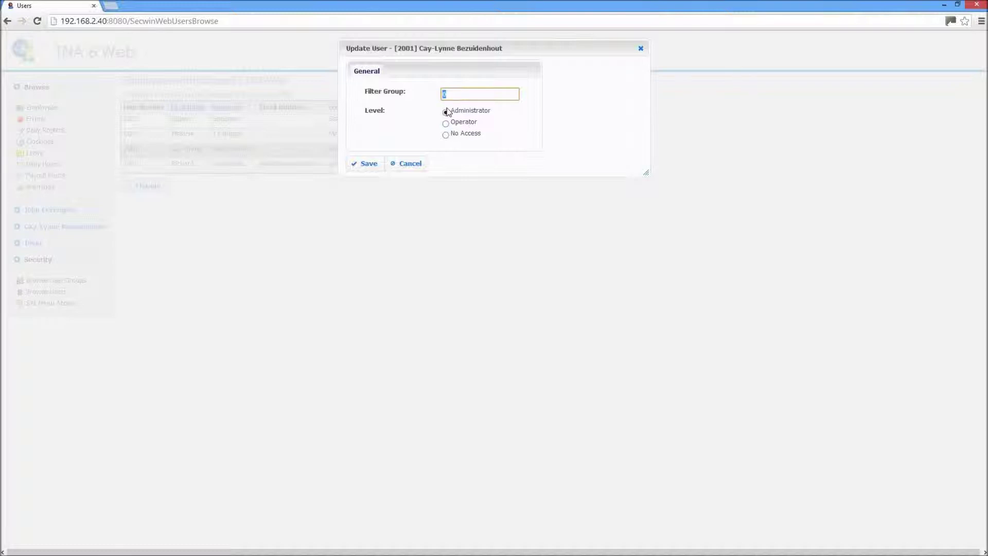
pyautogui.click(409, 165)
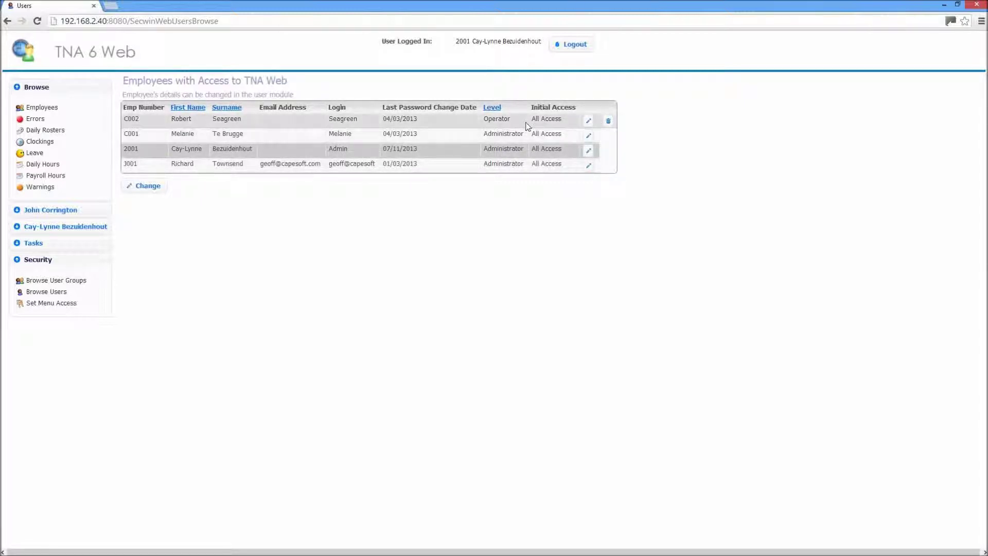
# - Reopen Set Menu Access for the Operator user and scroll across the ticked MainMenu areas
pyautogui.click(55, 304)
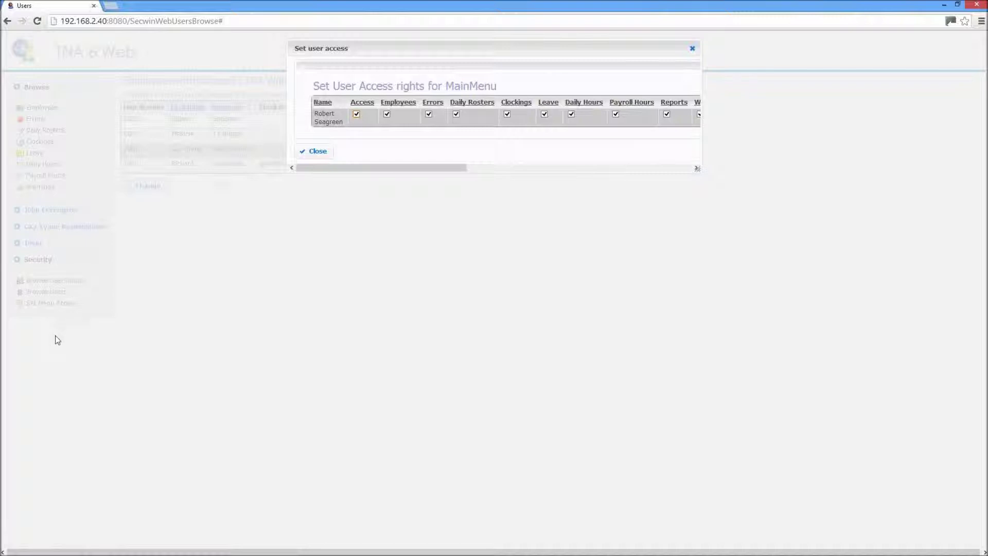
pyautogui.click(324, 156)
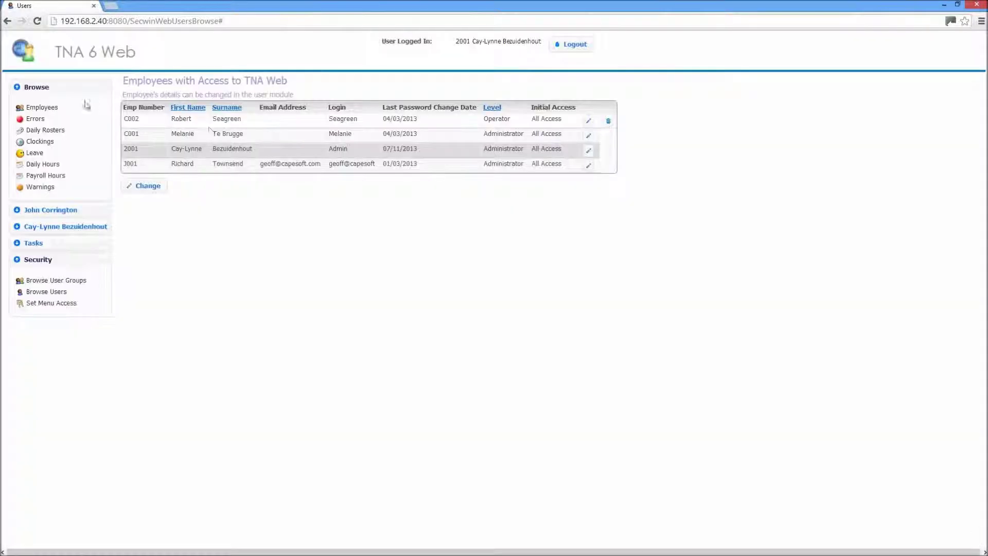
pyautogui.click(72, 303)
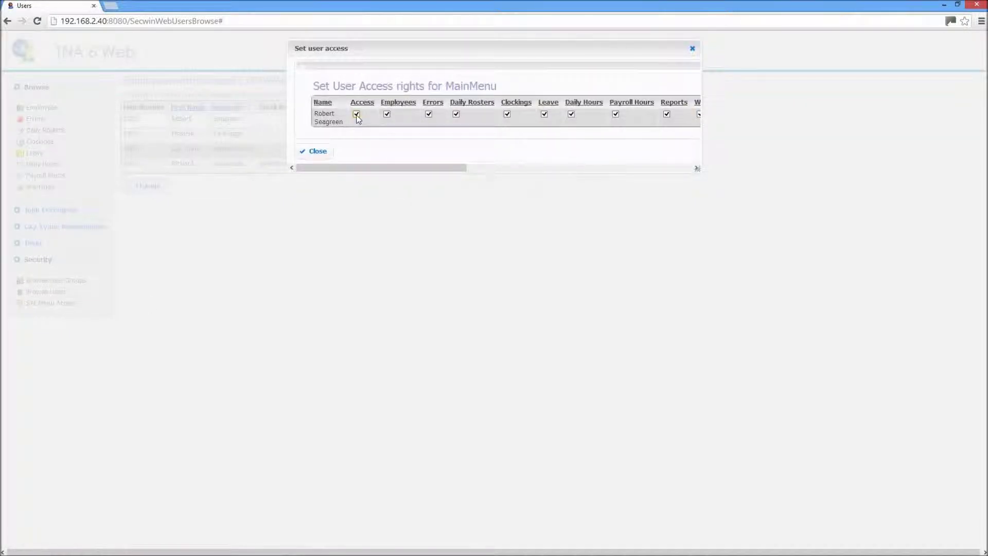
pyautogui.moveTo(374, 166); pyautogui.dragTo(428, 177)
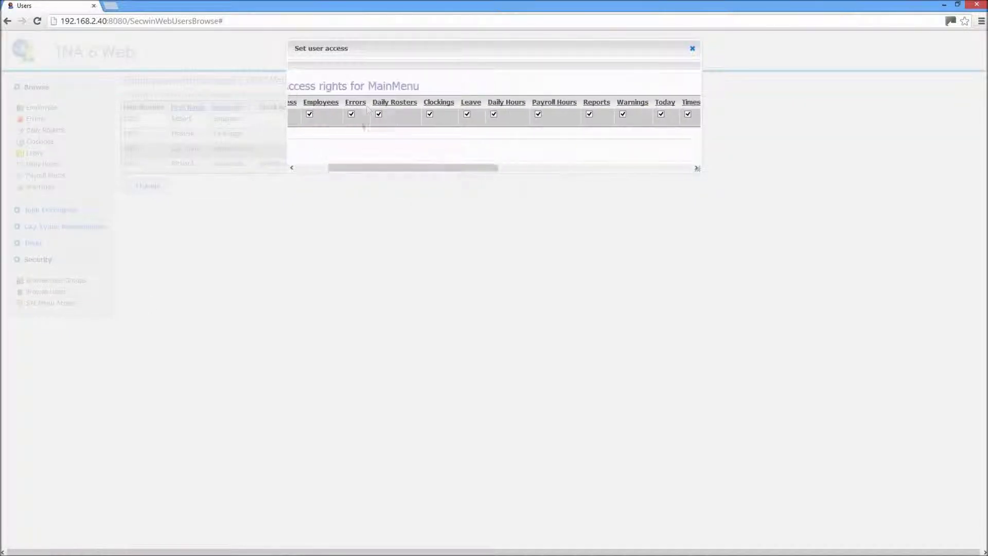